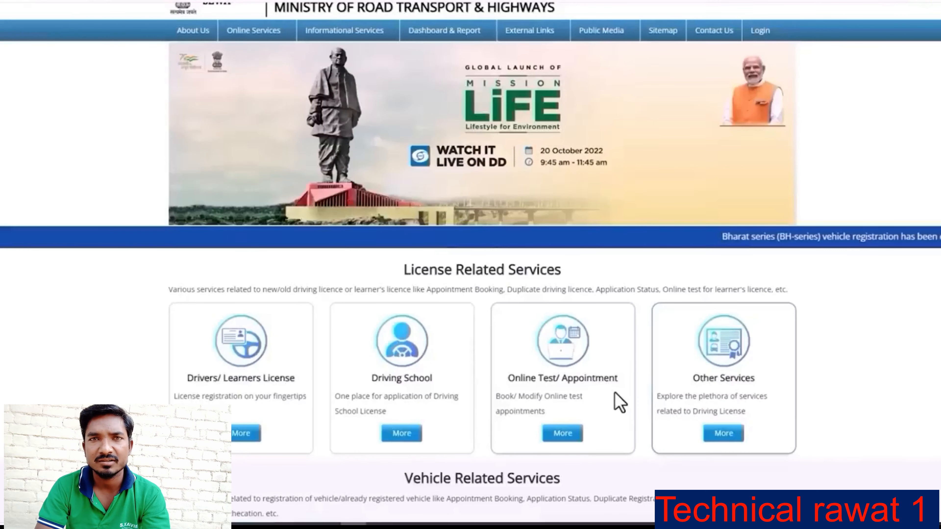
# Open Drivers/Learners License services for Uttar Pradesh and dismiss the contactless licence notice
pyautogui.scroll(-3, 623, 371)
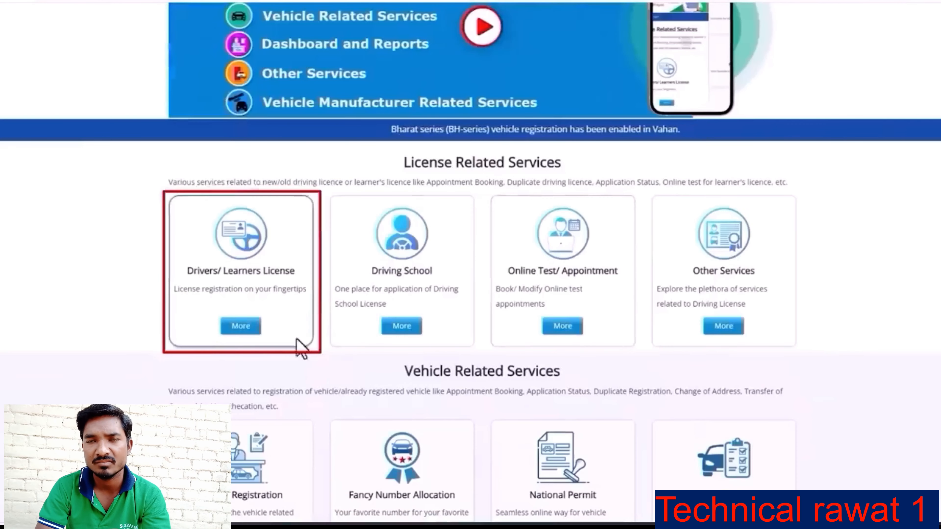
pyautogui.click(238, 326)
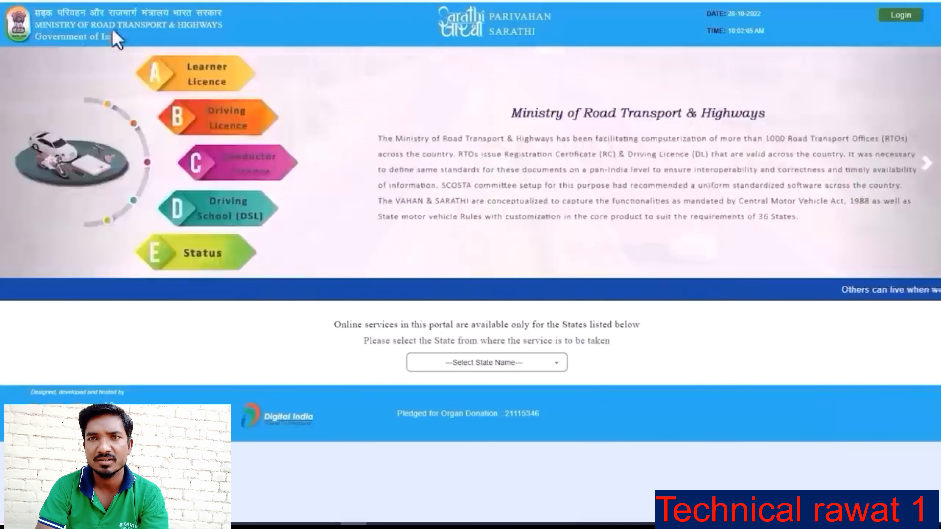
pyautogui.click(494, 362)
pyautogui.scroll(-5, 426, 255)
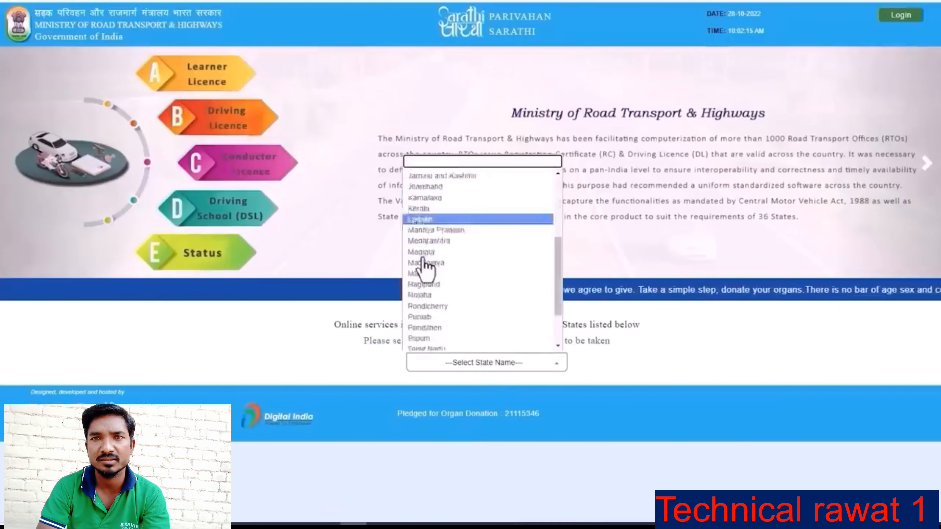
pyautogui.scroll(-2, 457, 308)
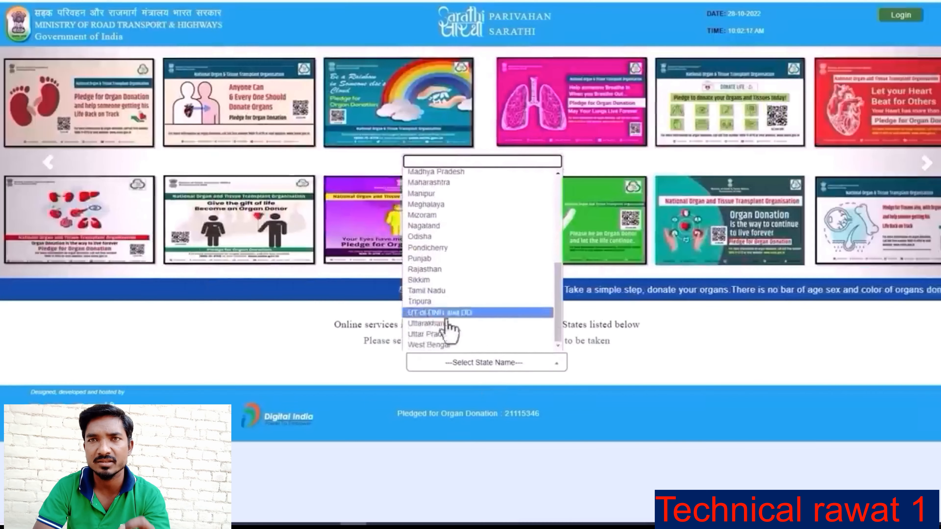
pyautogui.click(439, 344)
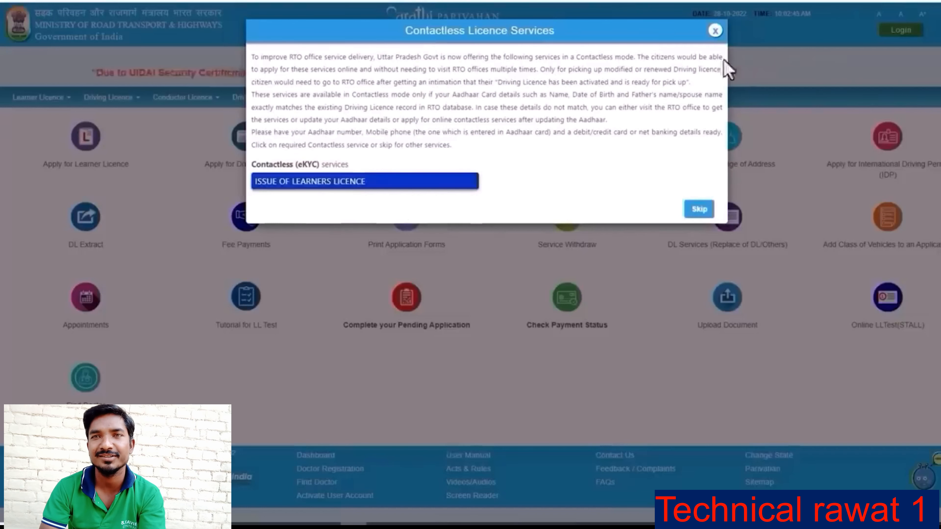
pyautogui.click(715, 31)
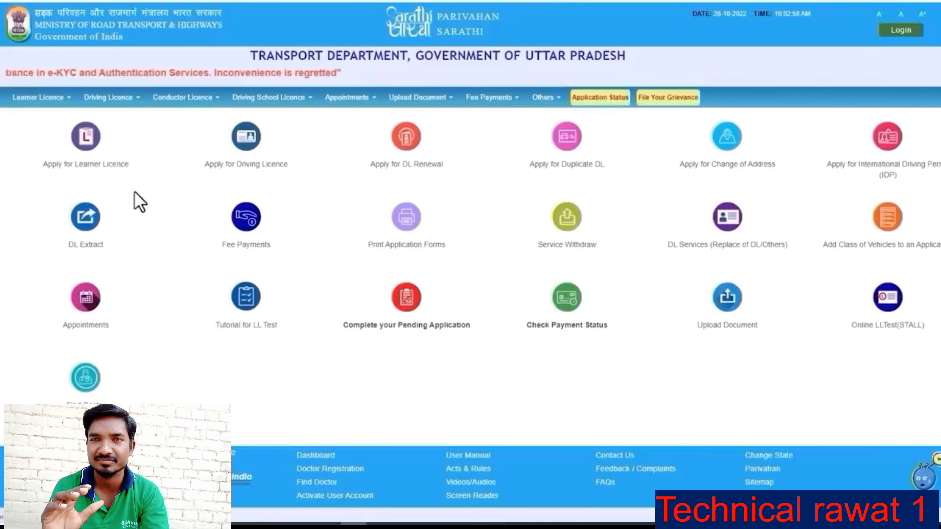
# Start a new learner licence application as a General-category applicant holding no licence
pyautogui.click(79, 143)
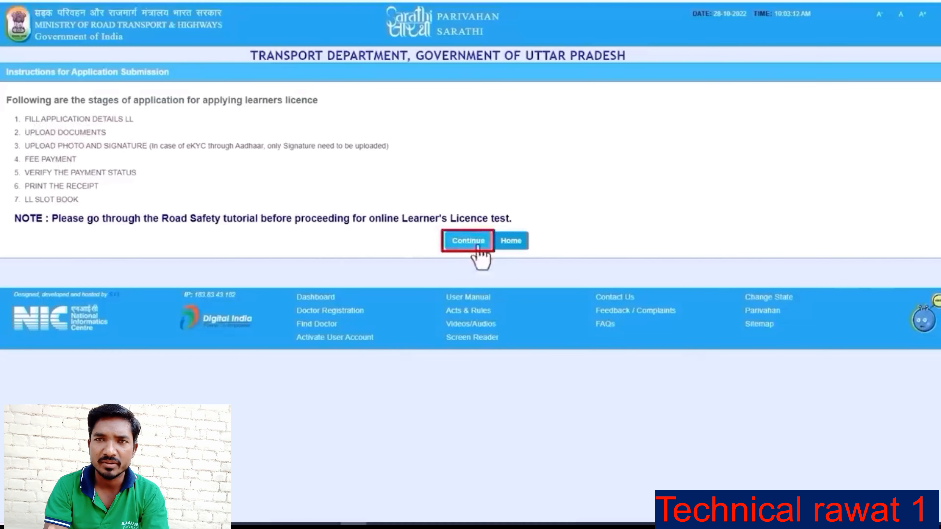
pyautogui.click(464, 245)
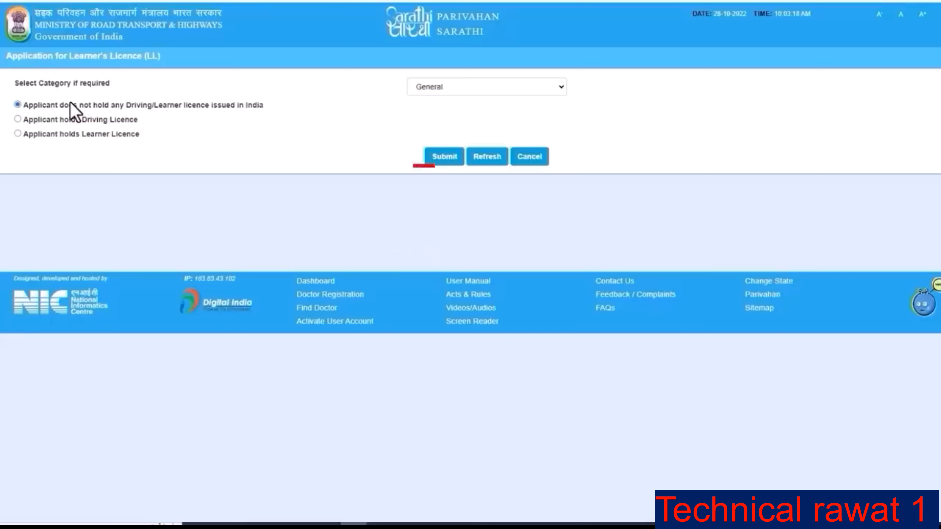
pyautogui.click(439, 160)
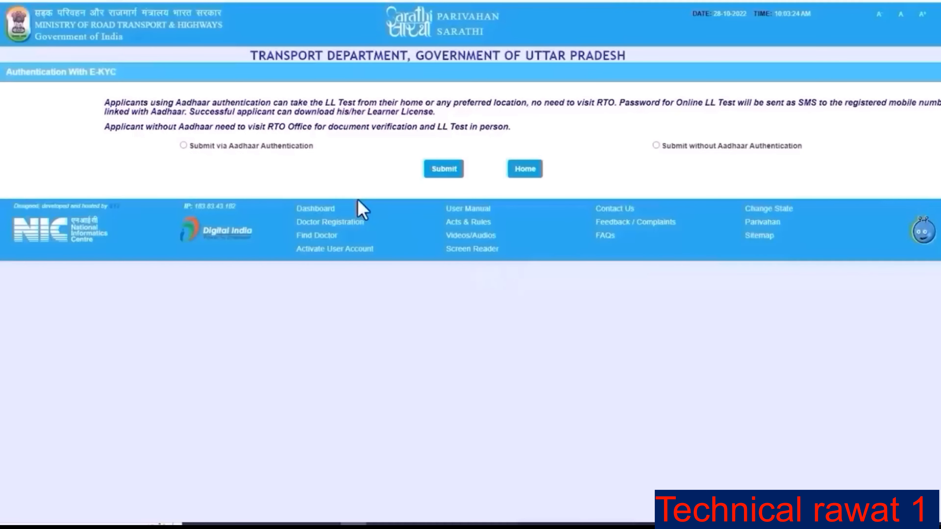
# Choose Aadhaar authentication, enter the applicant's Aadhaar number and request an OTP
pyautogui.click(183, 145)
pyautogui.moveTo(185, 146); pyautogui.dragTo(321, 152)
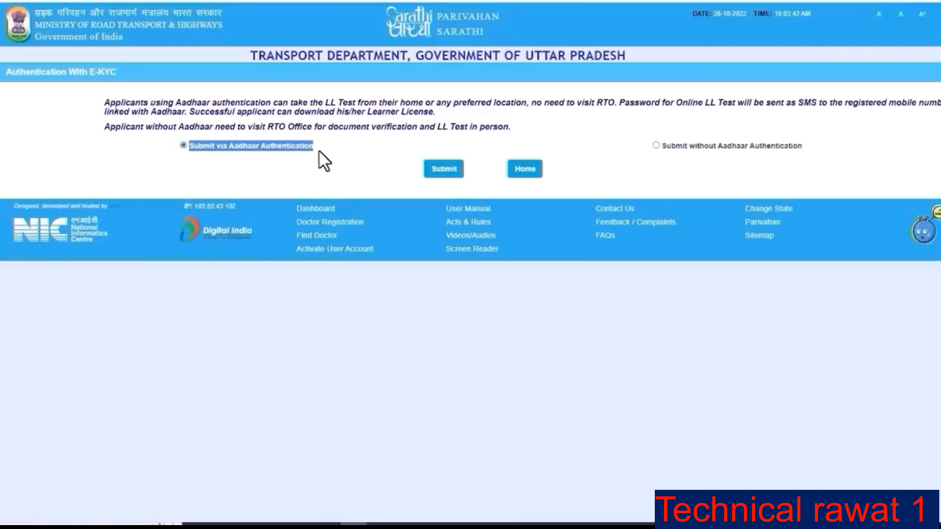
pyautogui.click(422, 173)
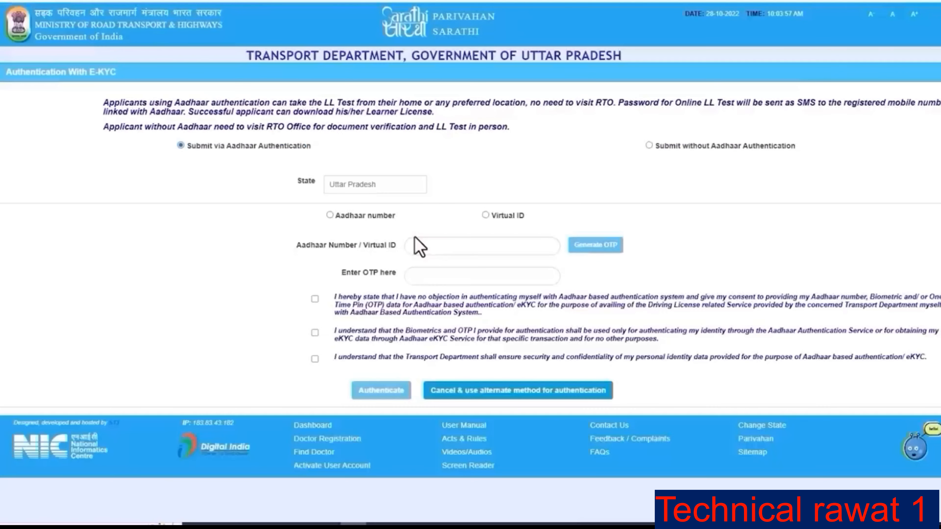
pyautogui.click(330, 214)
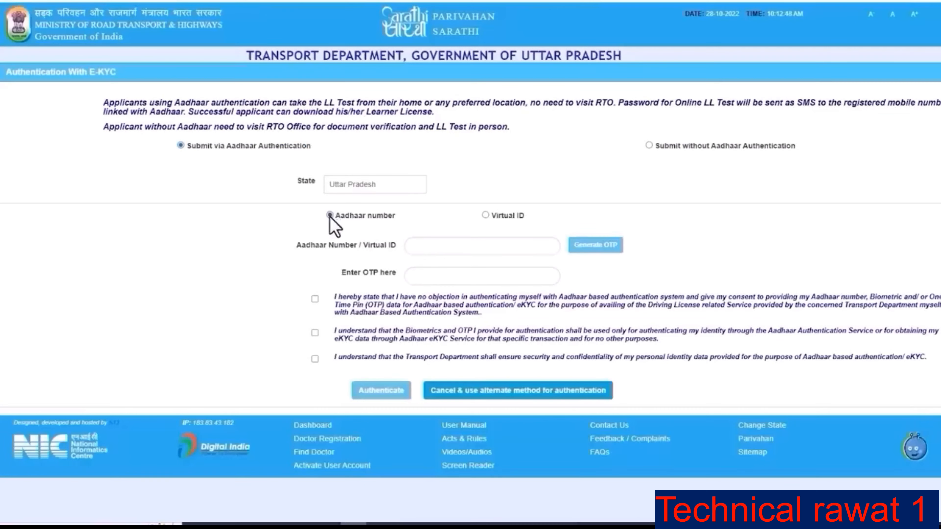
pyautogui.click(441, 247)
pyautogui.write('••••••••••••')
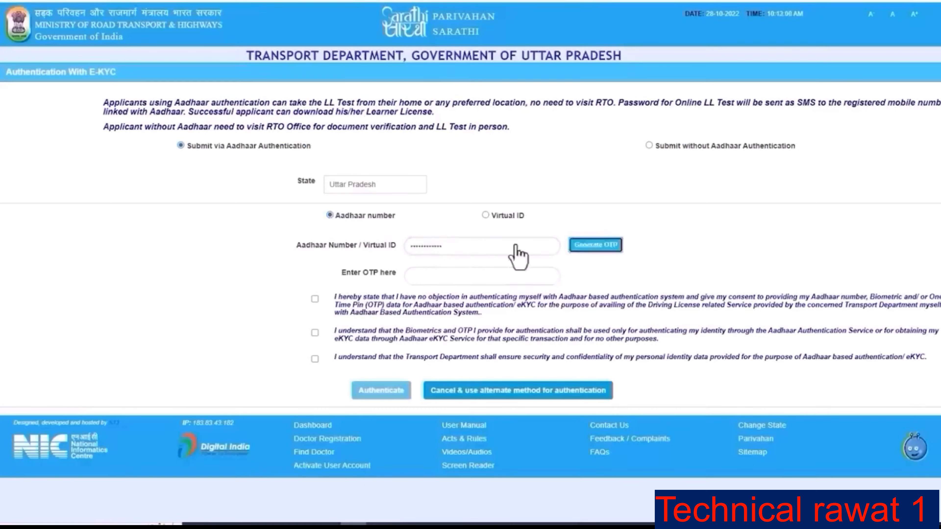
pyautogui.click(596, 245)
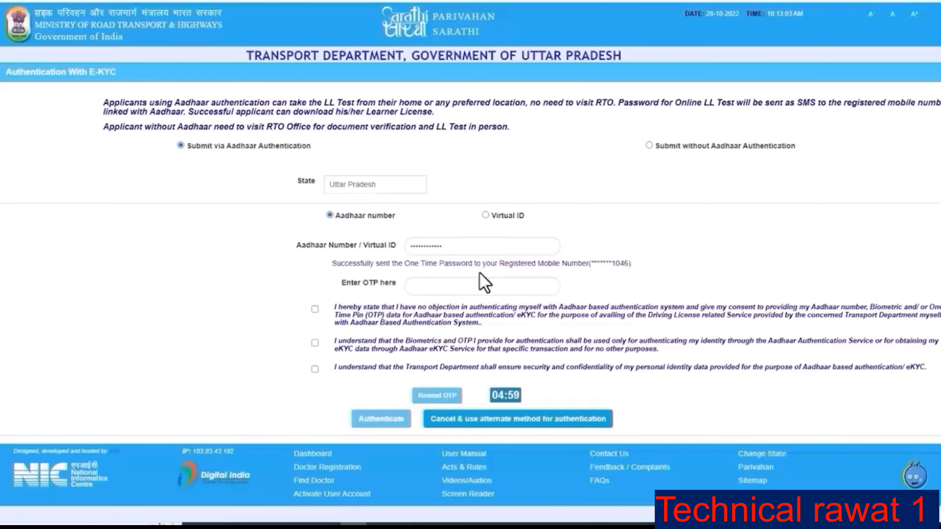
# Enter the received OTP, accept all three consent statements and authenticate
pyautogui.click(418, 285)
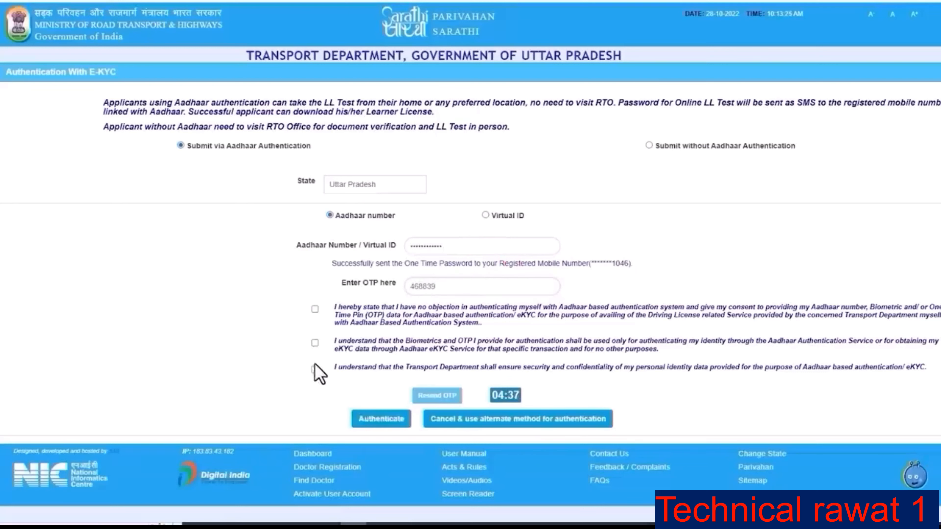
pyautogui.click(314, 308)
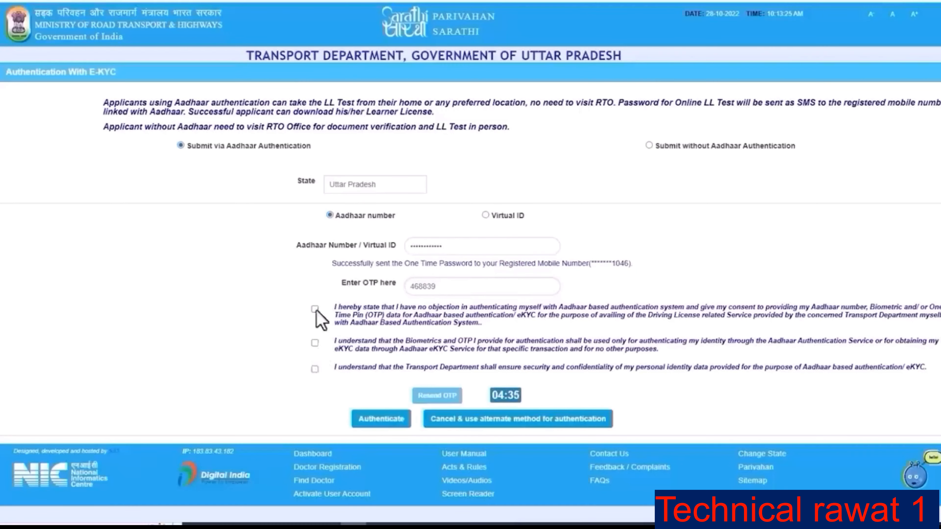
pyautogui.click(315, 342)
pyautogui.click(314, 369)
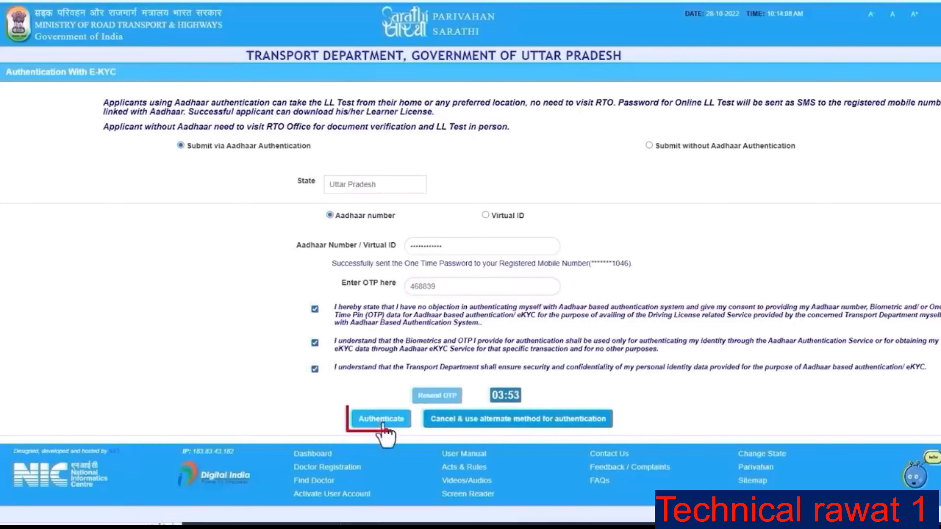
pyautogui.click(383, 428)
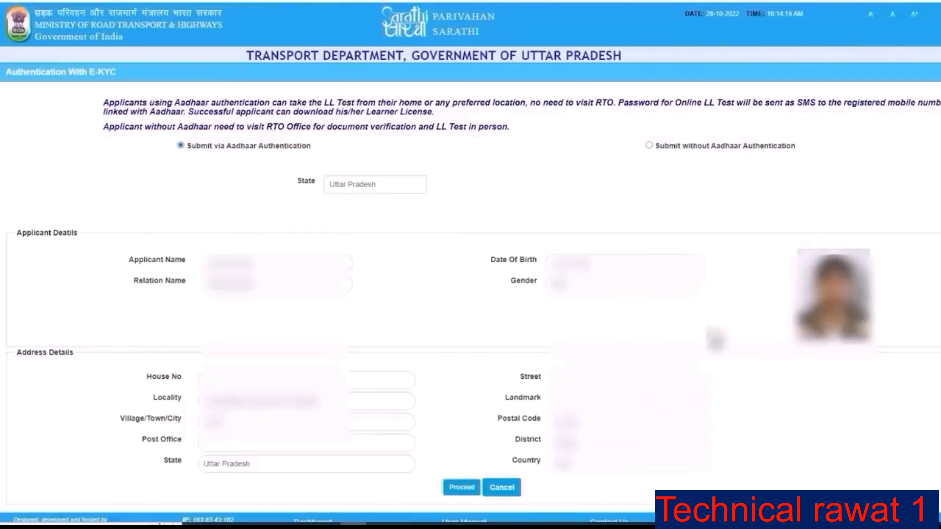
# Proceed with the Aadhaar-fetched applicant and address details to the application form
pyautogui.scroll(-2, 587, 358)
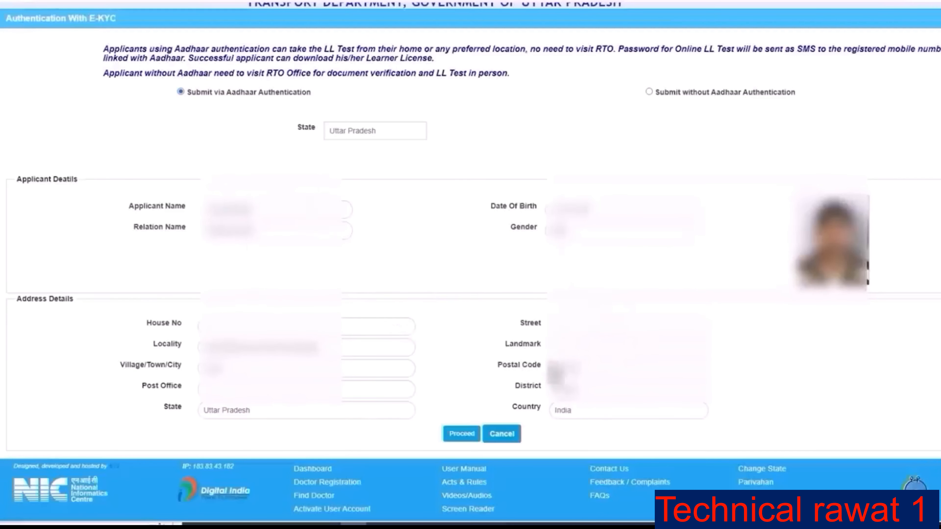
pyautogui.click(461, 434)
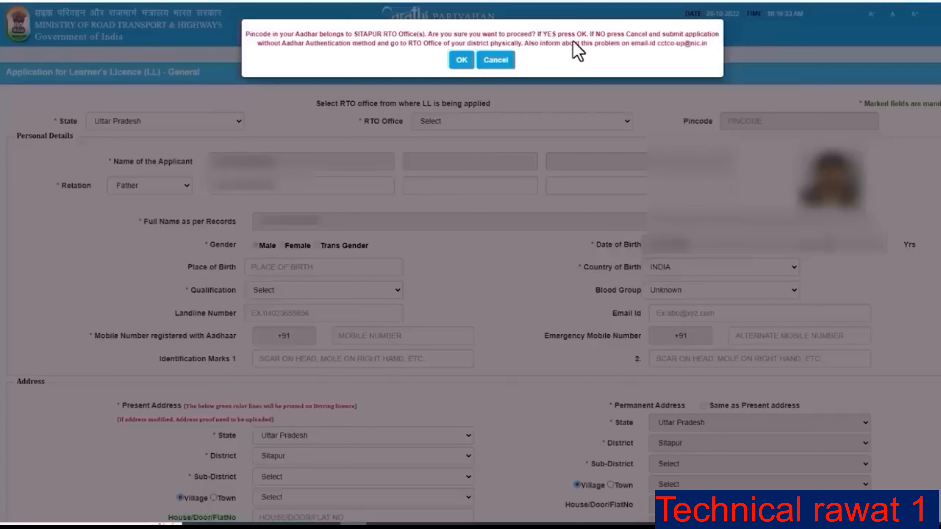
# Accept SITAPUR RTO, set qualification to Graduate in Non Medical Sciences, and enter mobile and e-mail
pyautogui.click(460, 62)
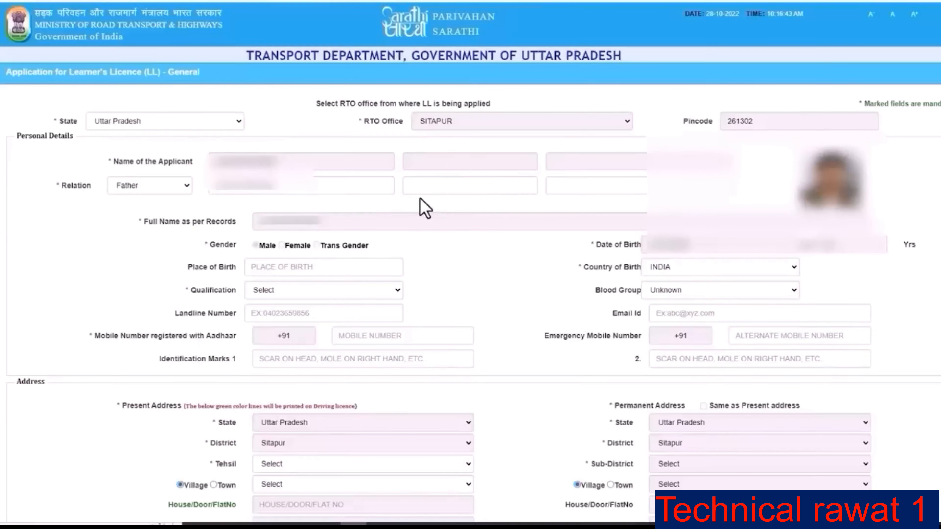
pyautogui.click(315, 291)
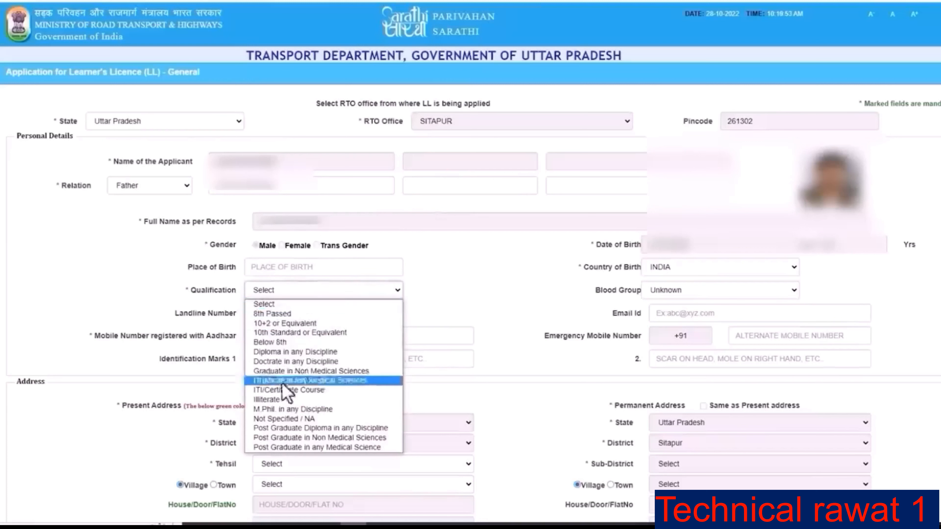
pyautogui.click(343, 372)
pyautogui.click(368, 336)
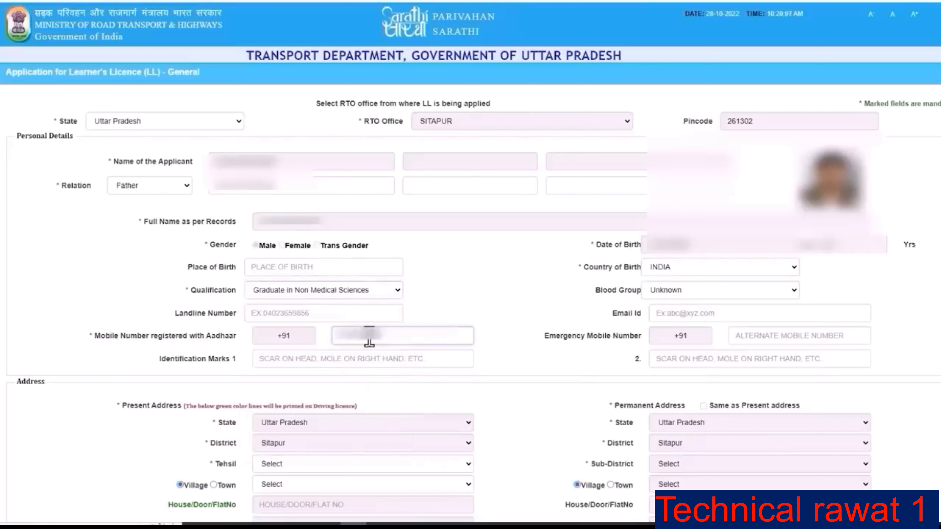
pyautogui.click(679, 315)
pyautogui.write('...')
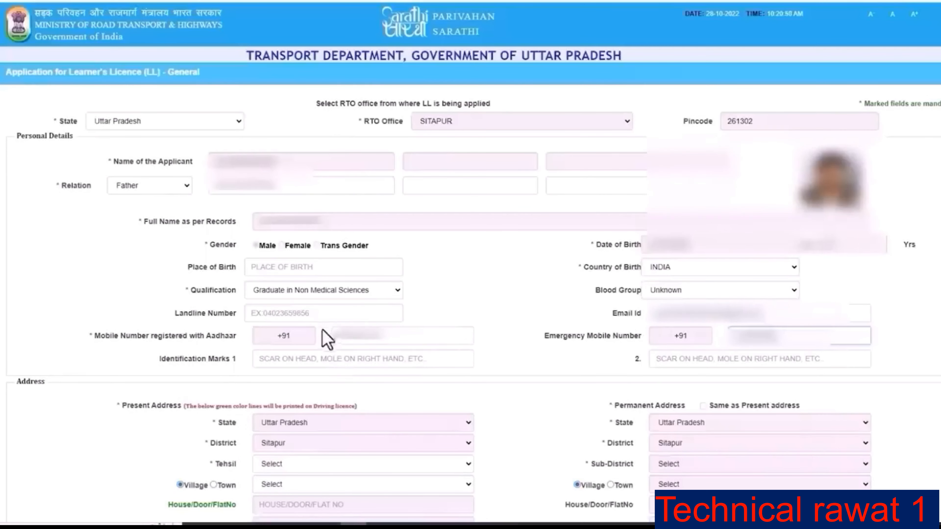
# Select the applicant's tehsil and village for the present address
pyautogui.scroll(-4, 459, 307)
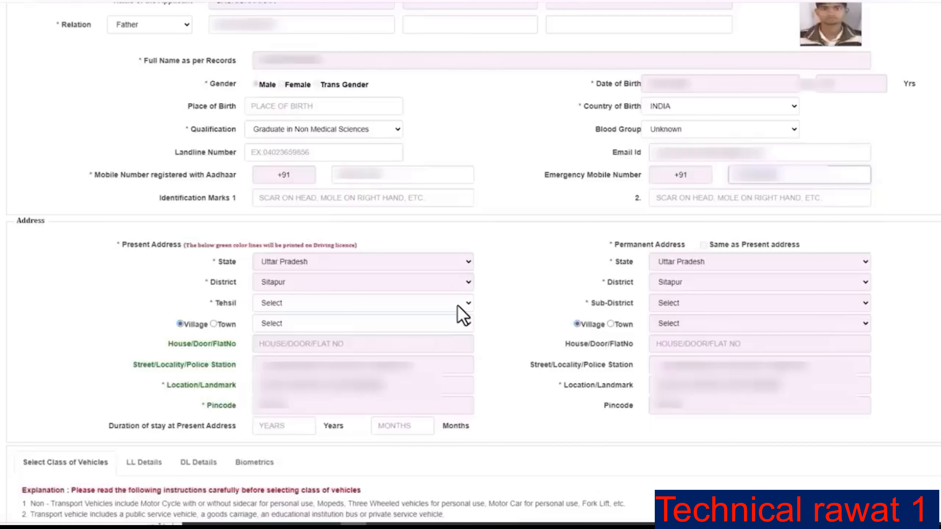
pyautogui.click(457, 305)
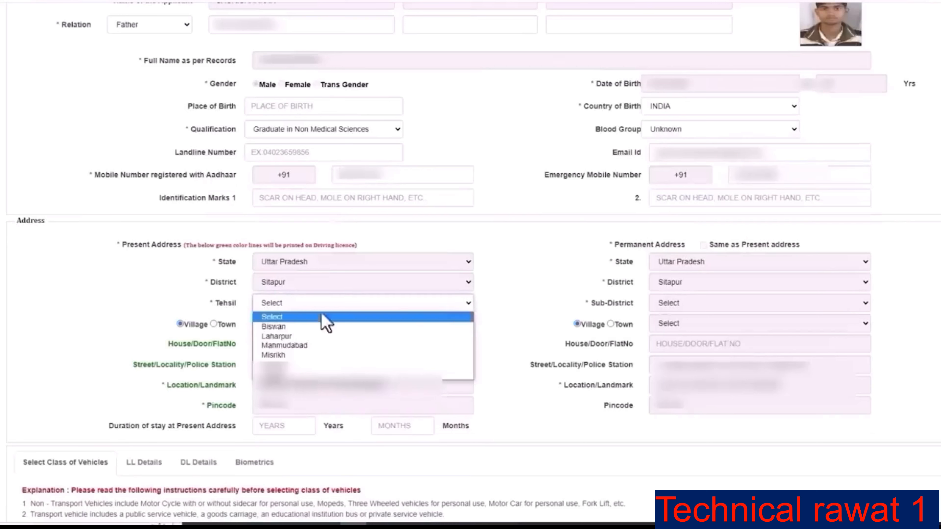
pyautogui.click(270, 355)
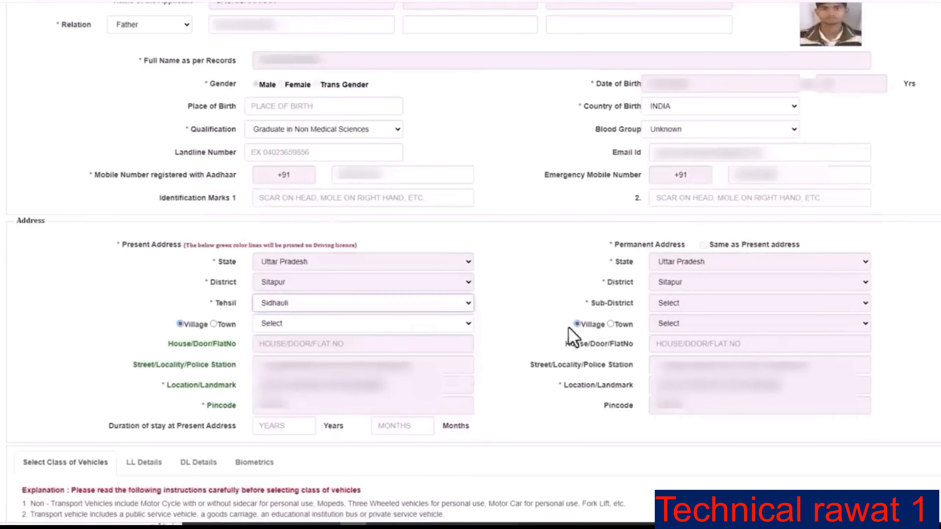
pyautogui.click(441, 325)
pyautogui.scroll(-10, 340, 232)
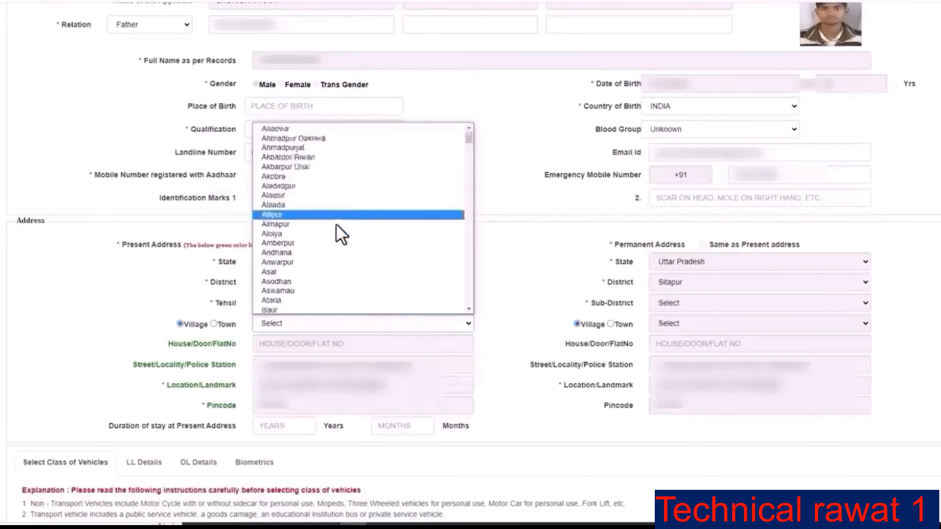
pyautogui.scroll(-15, 340, 274)
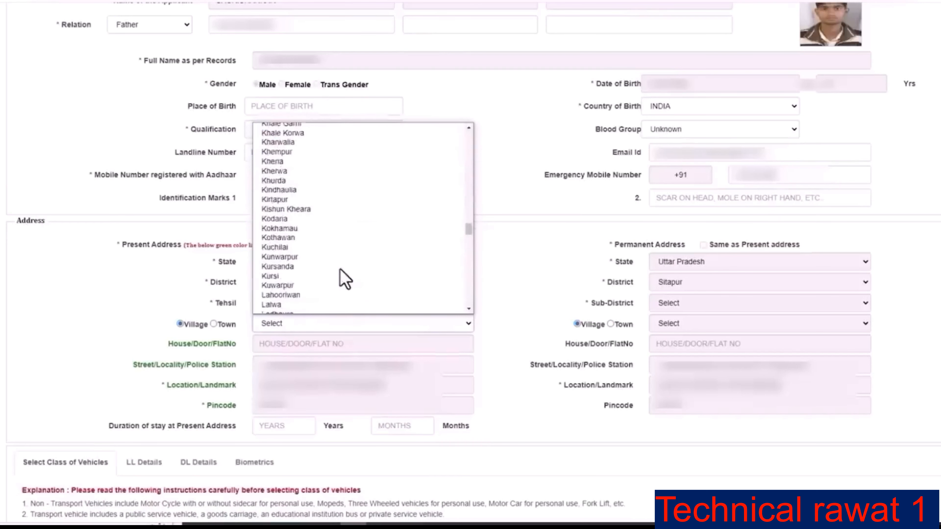
pyautogui.click(288, 305)
# Record the duration of stay as 26 years and 0 months
pyautogui.scroll(-1, 179, 388)
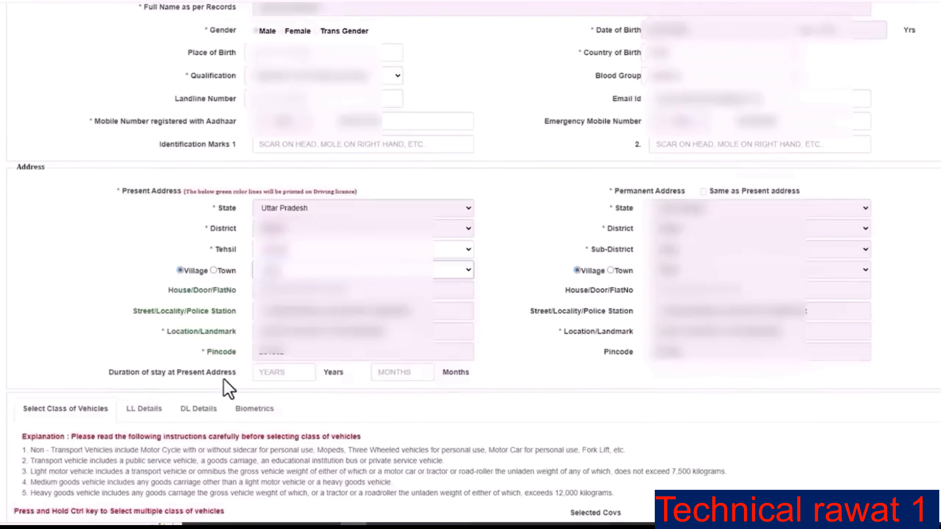
pyautogui.click(301, 376)
pyautogui.write('26')
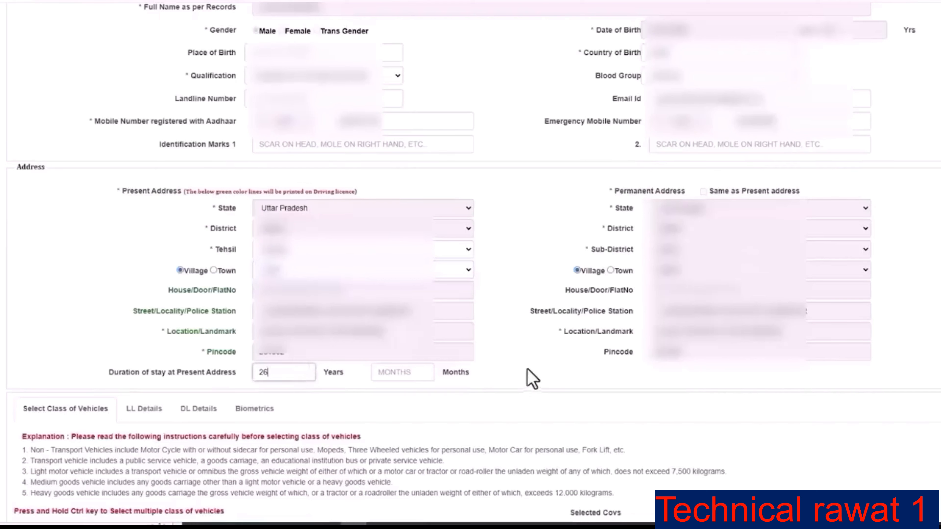
pyautogui.click(393, 369)
pyautogui.write('0')
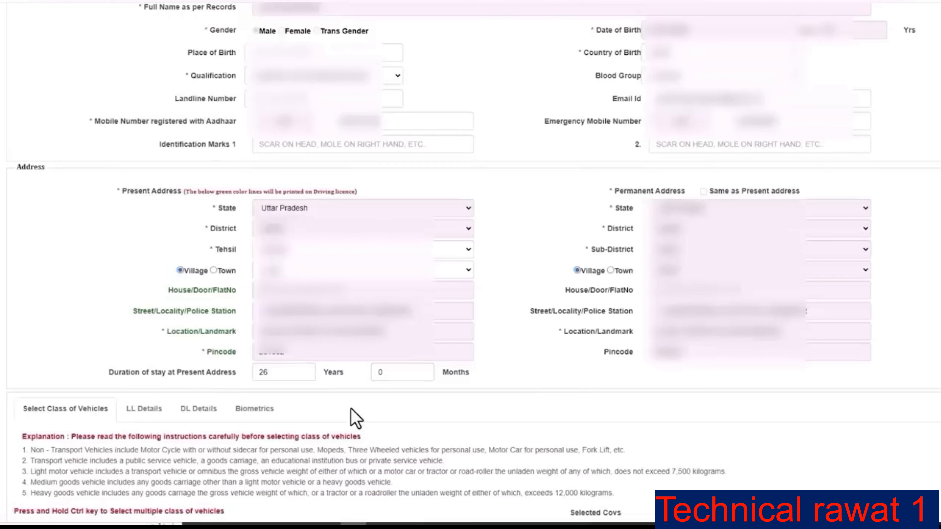
# Add MCWOG and LMV to the chosen vehicle classes
pyautogui.scroll(-5, 355, 419)
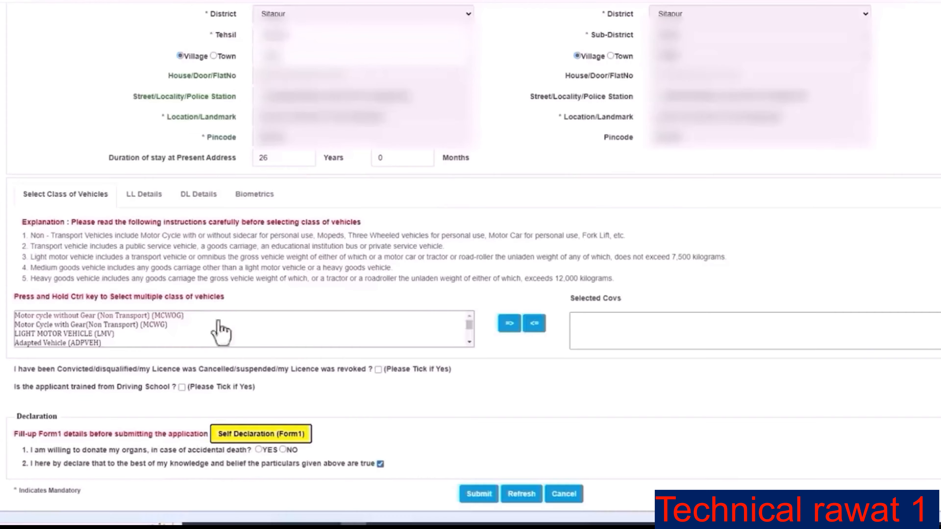
pyautogui.click(469, 324)
pyautogui.moveTo(471, 325)
pyautogui.mouseDown()
pyautogui.moveTo(470, 335)
pyautogui.moveTo(471, 323)
pyautogui.mouseUp()
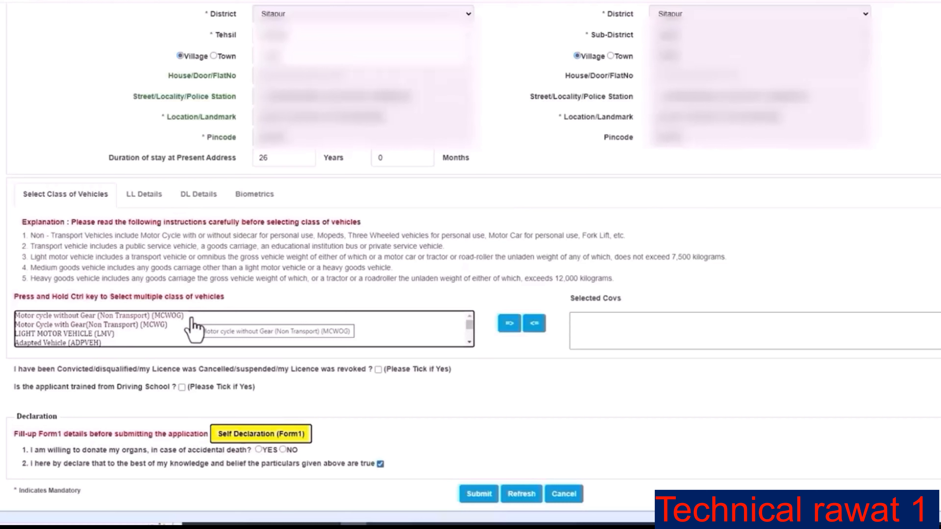
pyautogui.click(191, 318)
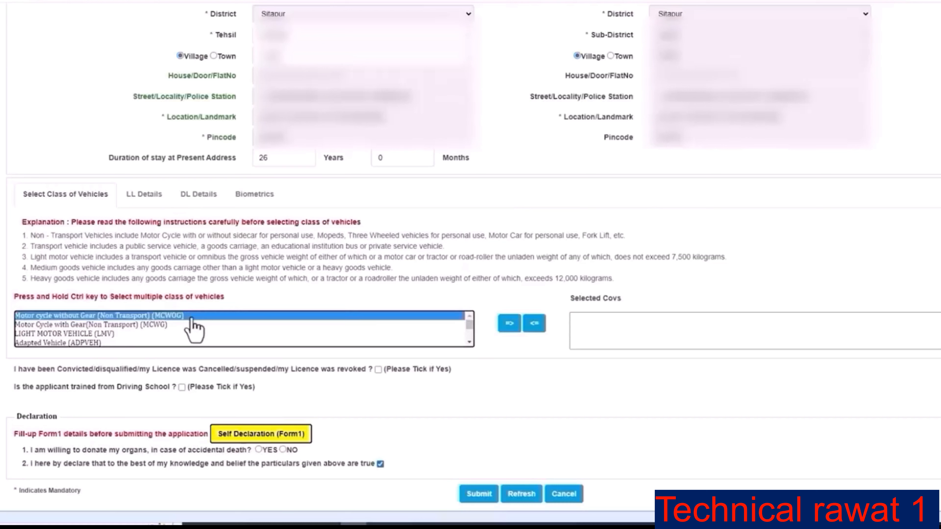
pyautogui.click(510, 324)
pyautogui.click(89, 325)
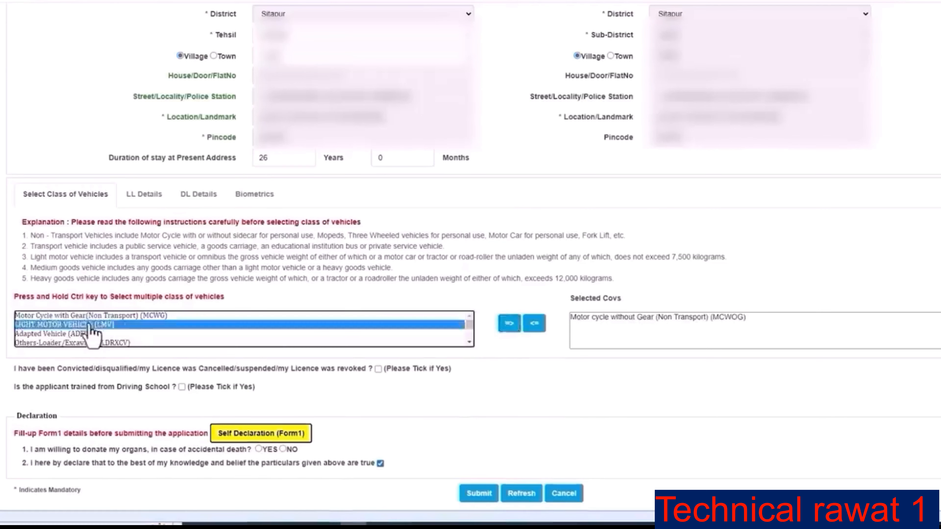
pyautogui.click(514, 331)
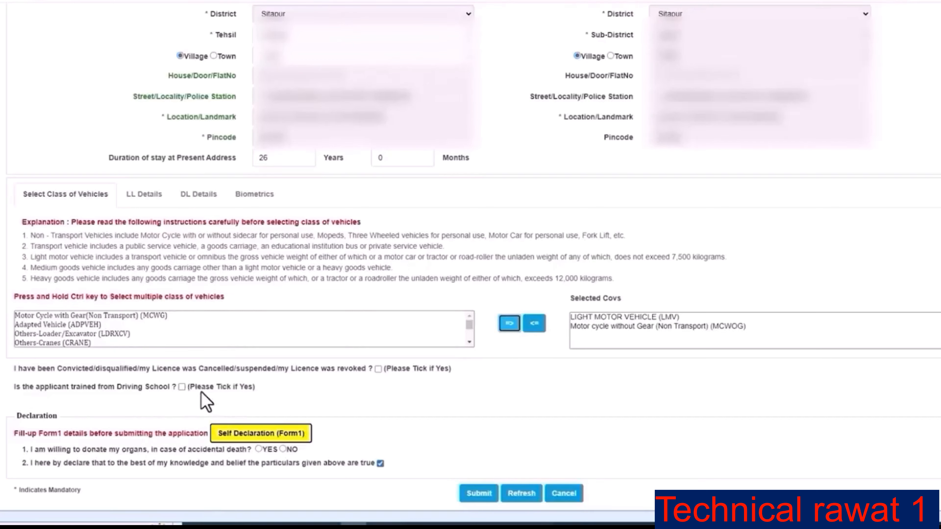
# Leave the driving-school trained checkbox unticked after reviewing its training class options
pyautogui.click(181, 387)
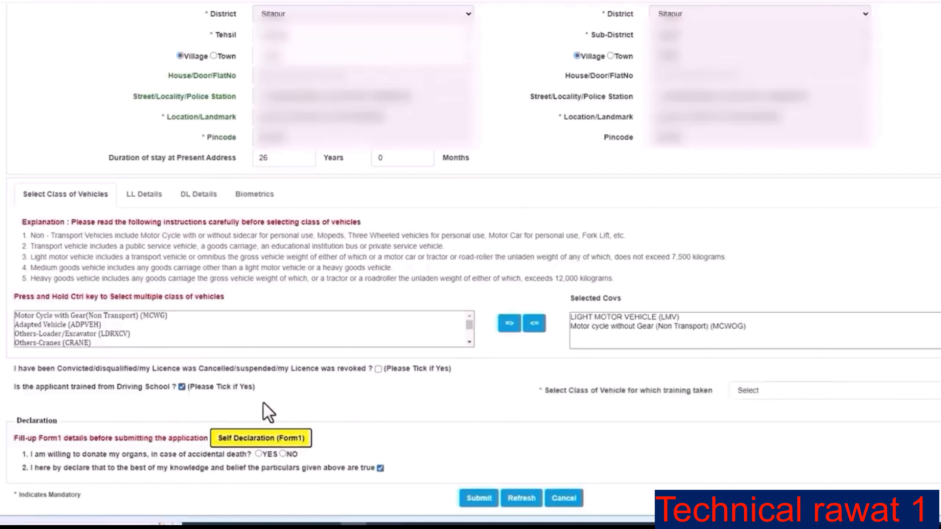
pyautogui.scroll(-2, 266, 412)
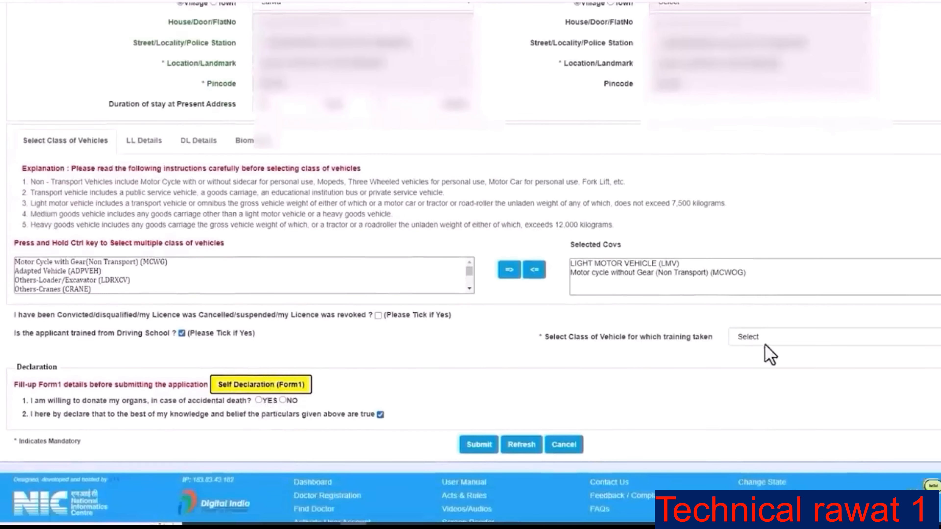
pyautogui.click(767, 339)
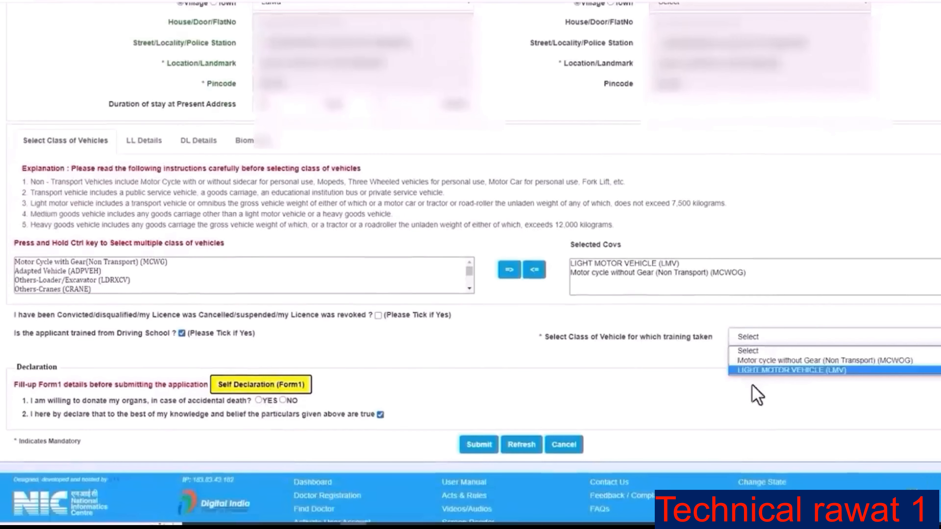
pyautogui.click(644, 374)
pyautogui.click(181, 335)
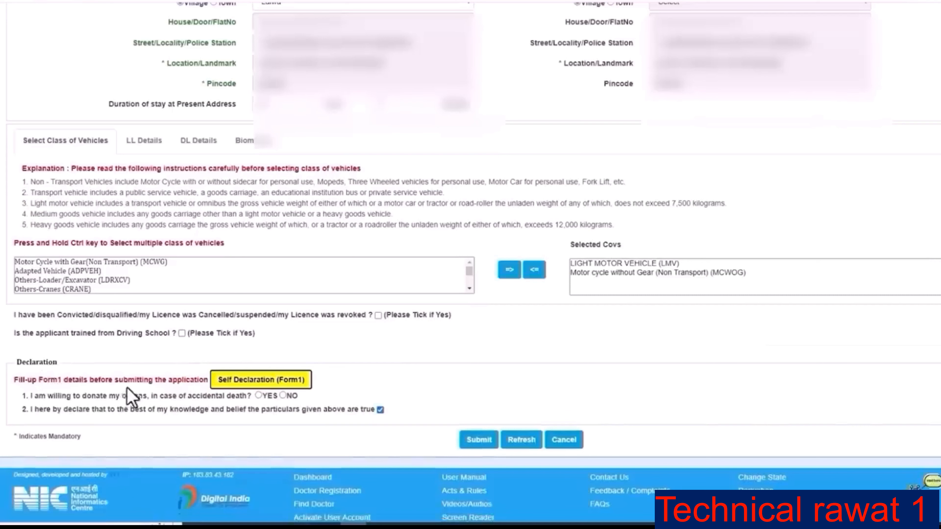
pyautogui.click(265, 381)
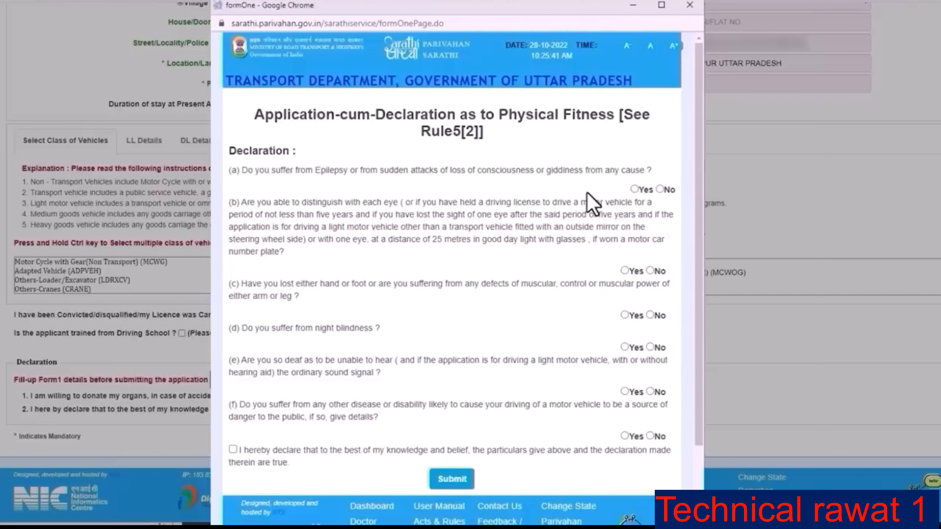
# Answer Yes to eyesight and No to epilepsy, limbs, night blindness, deafness, other disease; submit Form 1
pyautogui.click(660, 189)
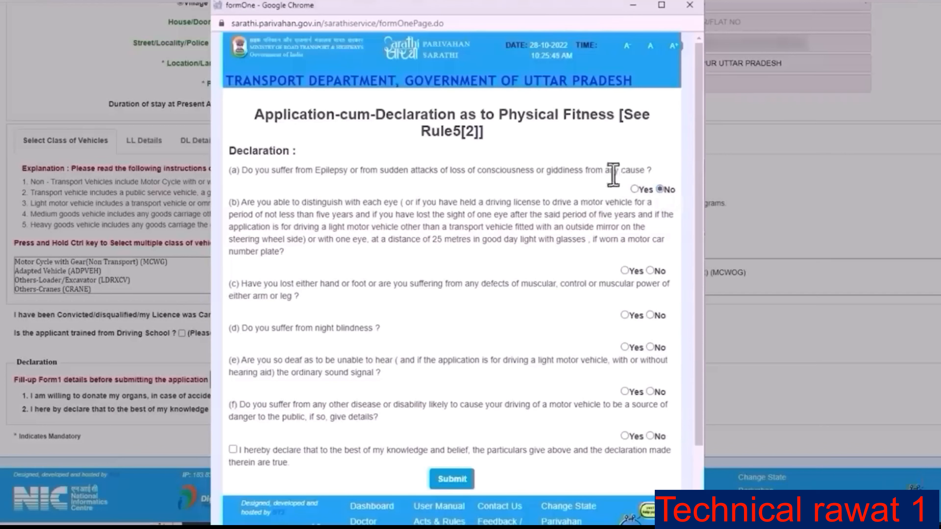
pyautogui.click(625, 271)
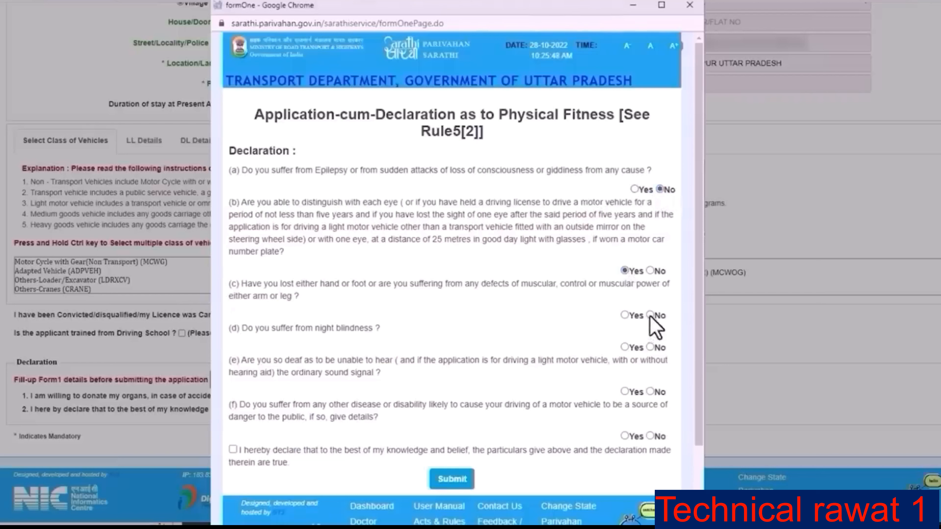
pyautogui.click(650, 315)
pyautogui.click(649, 347)
pyautogui.click(650, 391)
pyautogui.click(649, 436)
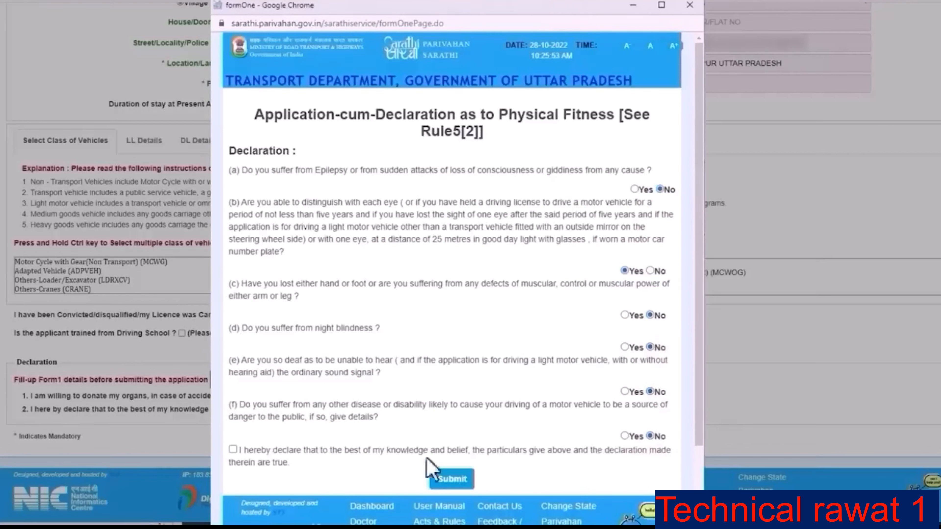
pyautogui.click(233, 450)
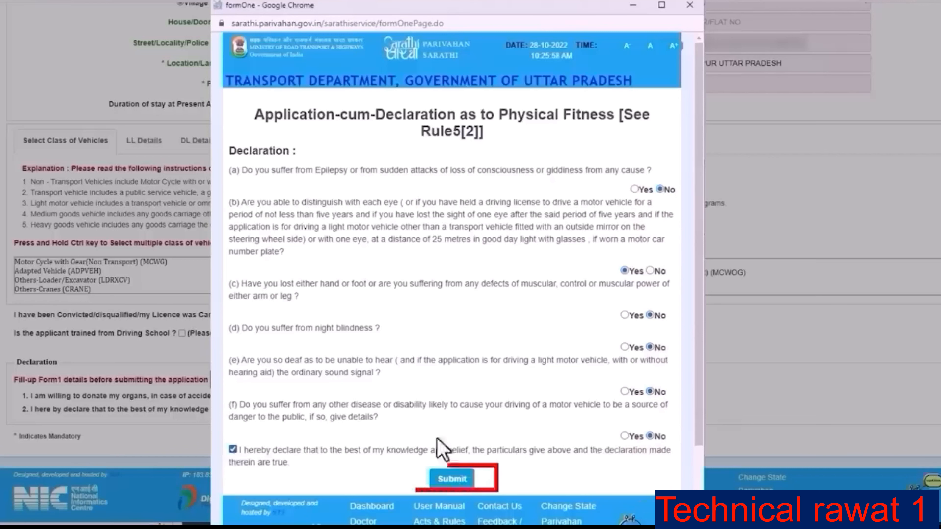
pyautogui.click(453, 480)
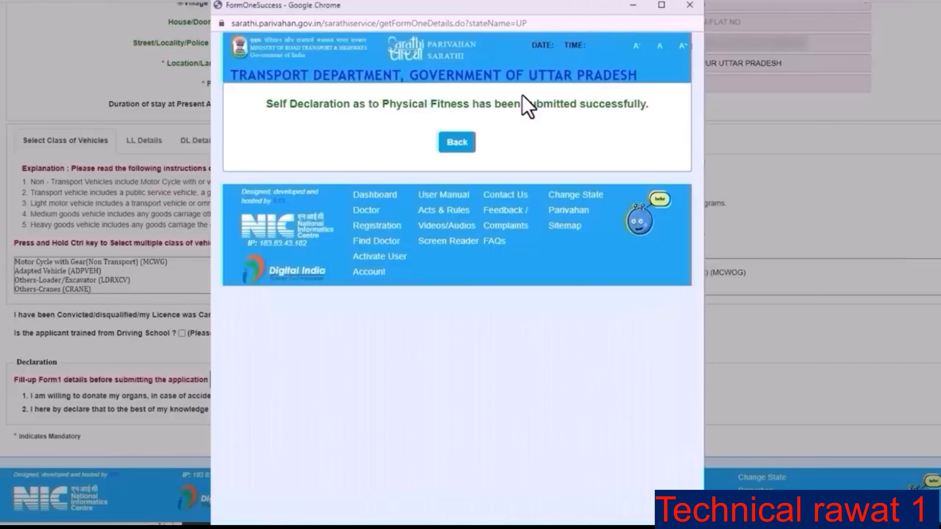
pyautogui.click(452, 149)
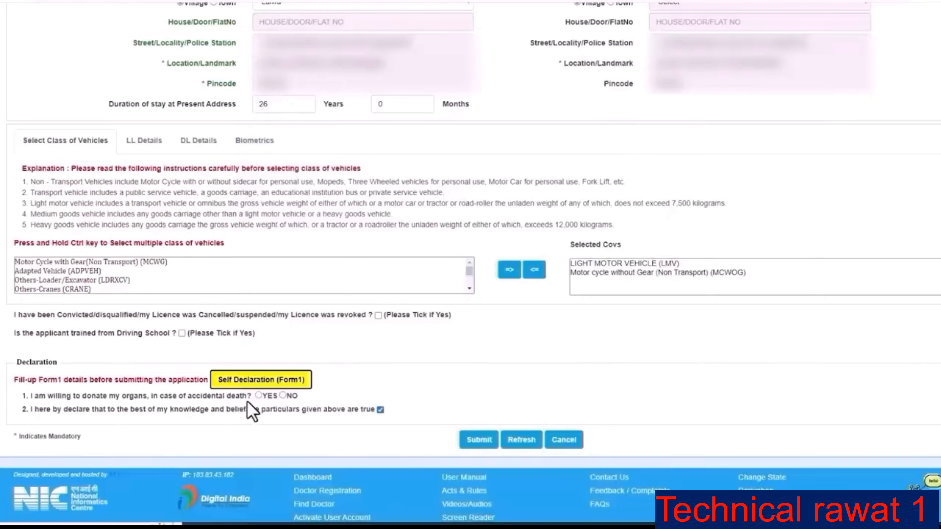
# Choose NO for organ donation and submit the application, confirming the prompt
pyautogui.click(283, 395)
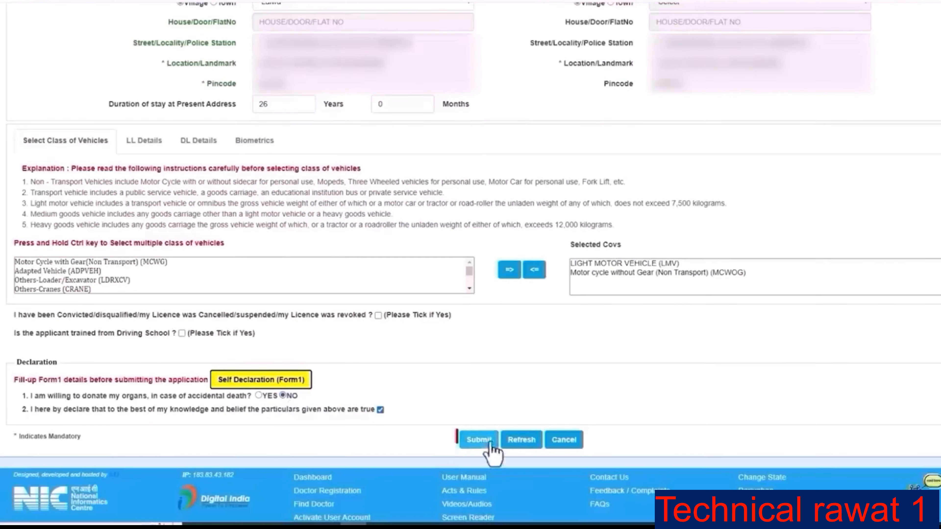
pyautogui.click(480, 445)
pyautogui.click(539, 74)
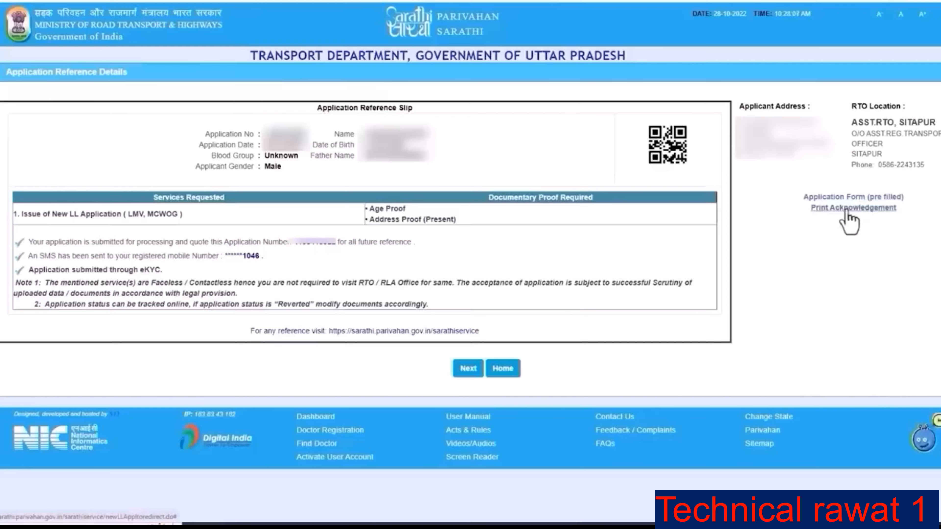
# Save the application acknowledgement as a PDF and continue to the Application Status page
pyautogui.click(850, 214)
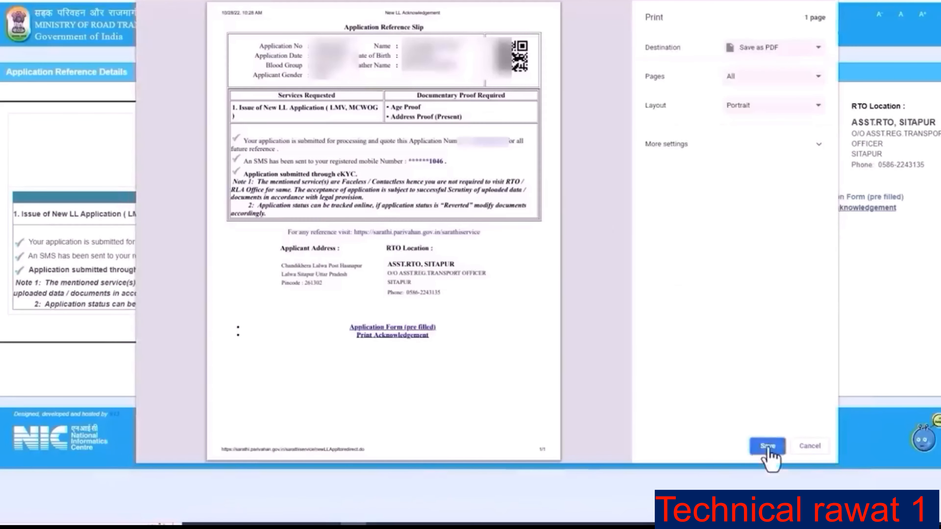
pyautogui.click(767, 447)
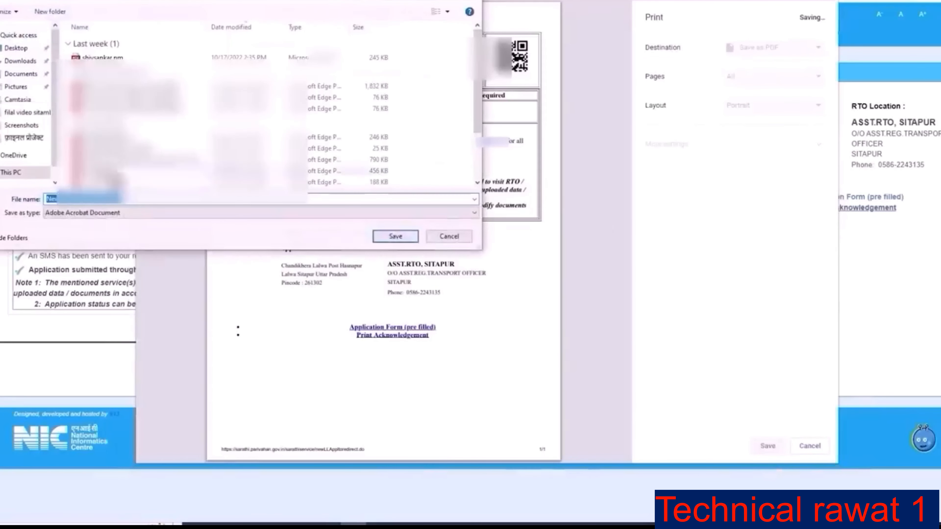
pyautogui.click(396, 236)
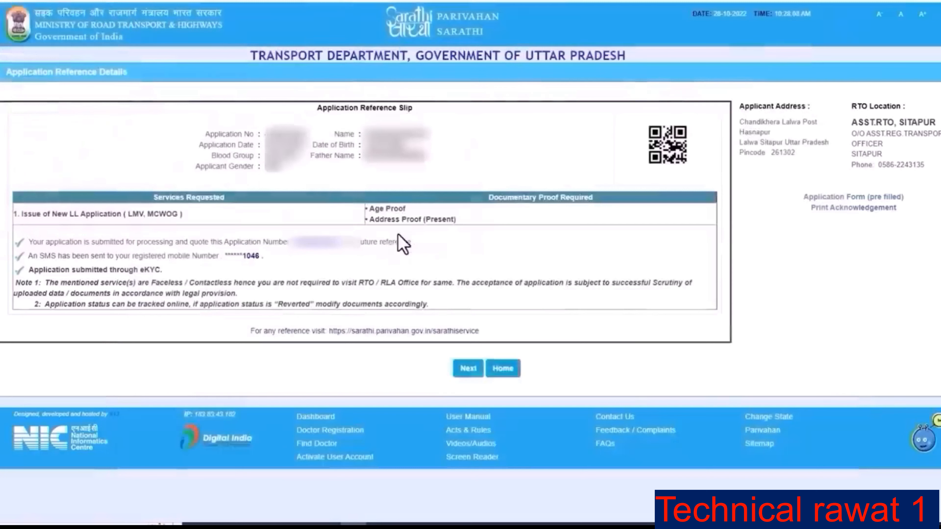
pyautogui.click(466, 374)
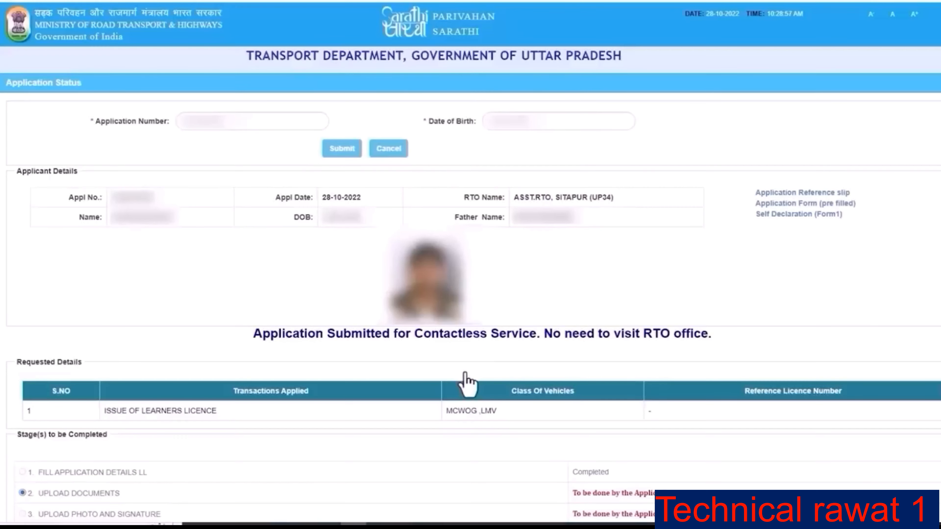
# Proceed to the document upload stage and accept the Upload Documents declaration
pyautogui.scroll(-3, 410, 389)
pyautogui.scroll(-4, 433, 326)
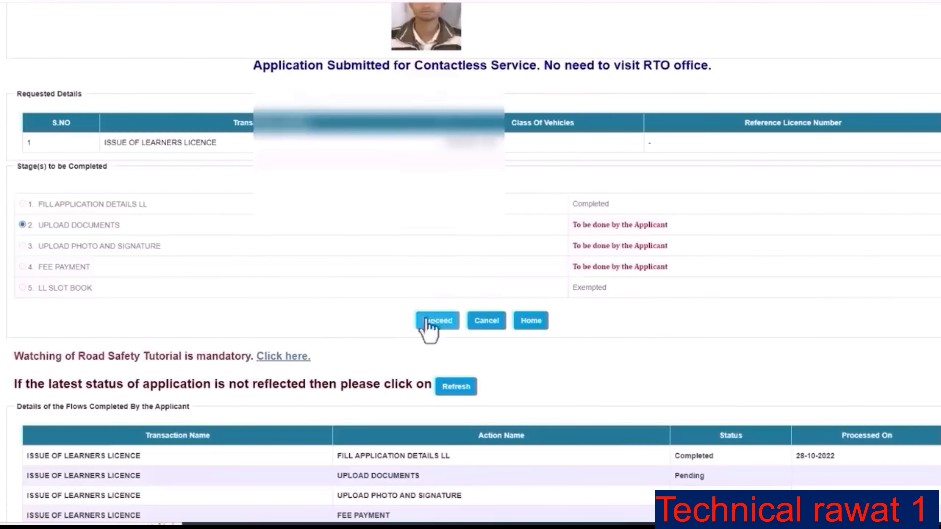
pyautogui.click(438, 323)
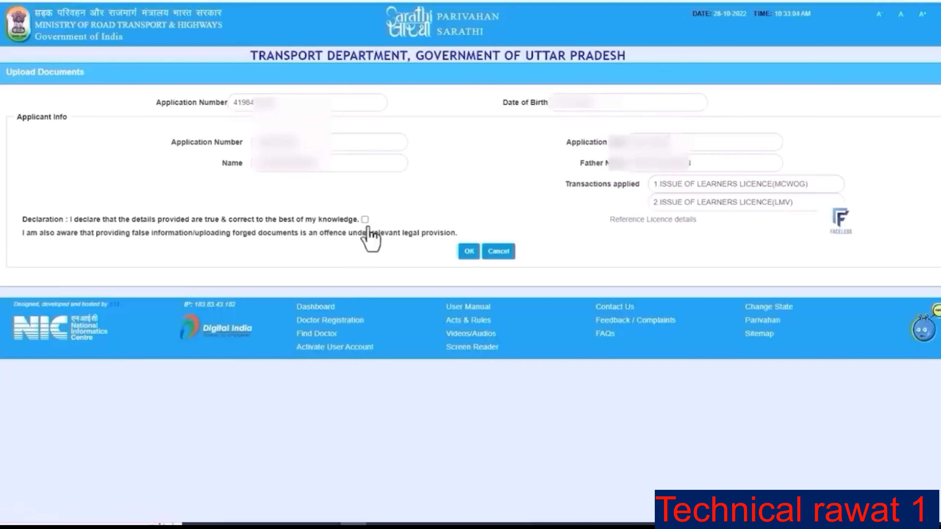
pyautogui.click(365, 219)
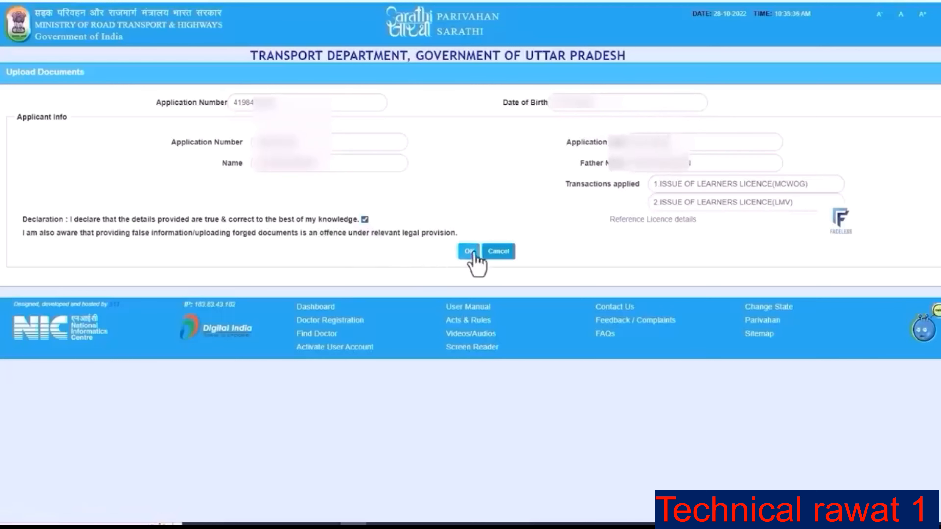
pyautogui.click(469, 251)
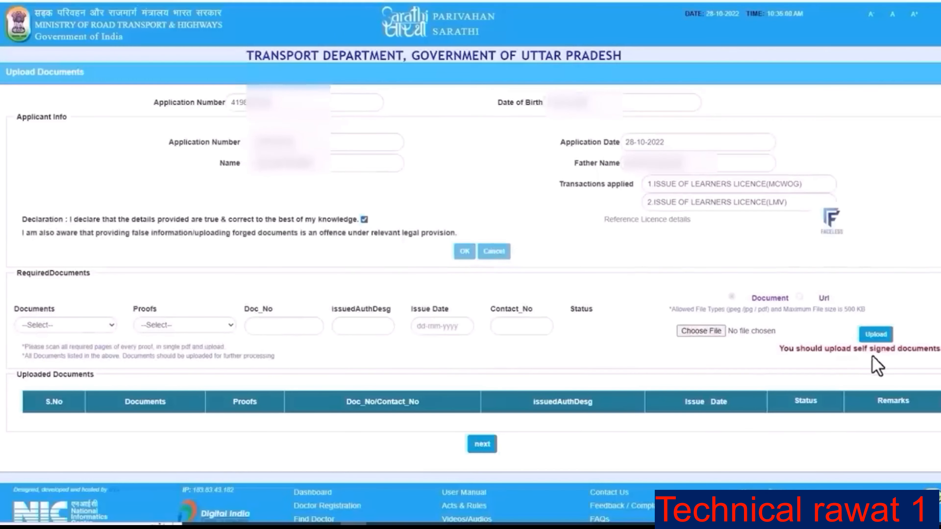
# Choose Age Proof as the document type and list its proof options
pyautogui.click(89, 328)
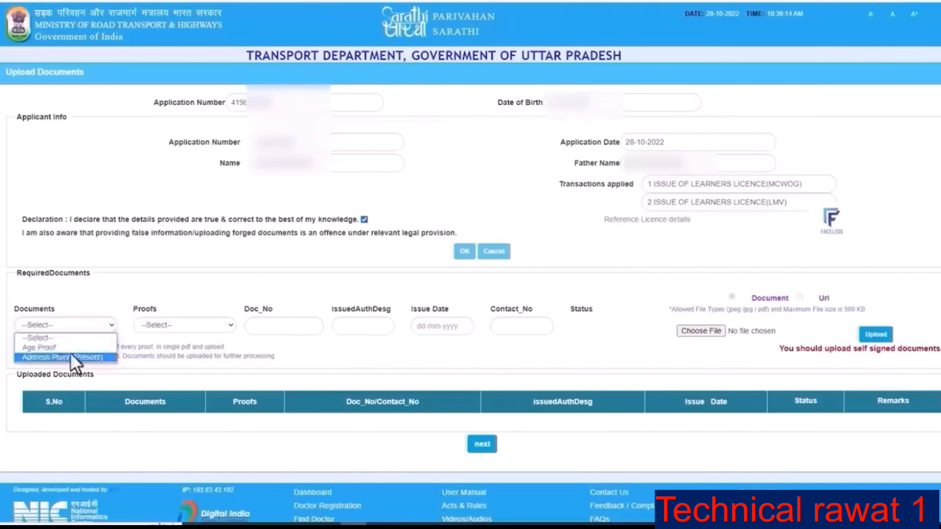
pyautogui.click(81, 350)
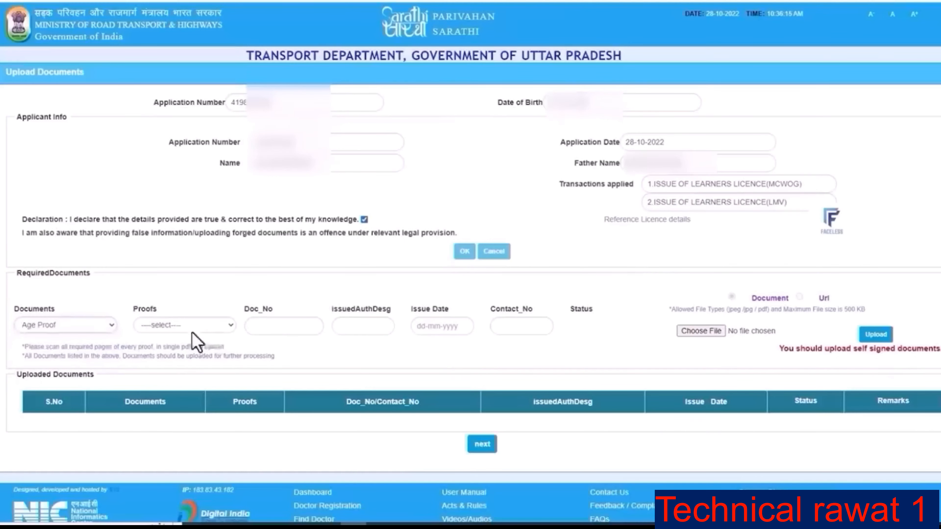
pyautogui.click(209, 328)
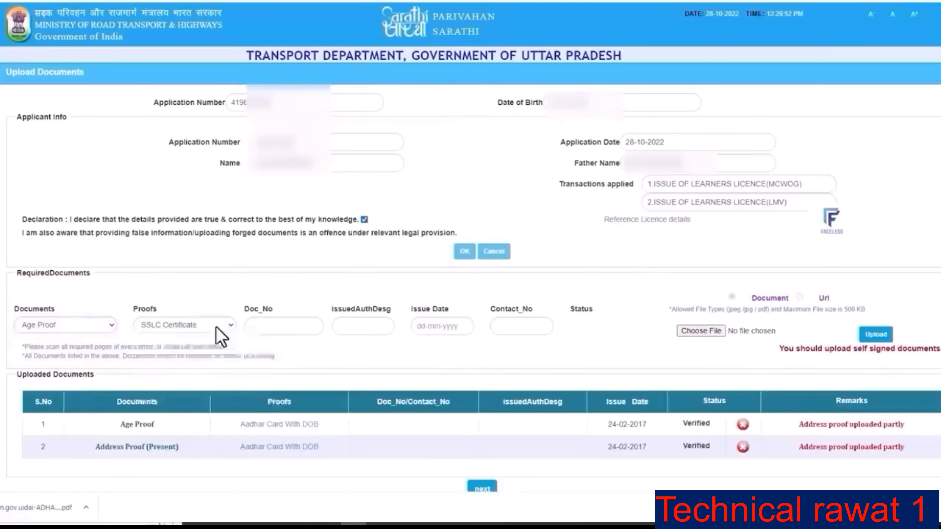
pyautogui.click(217, 331)
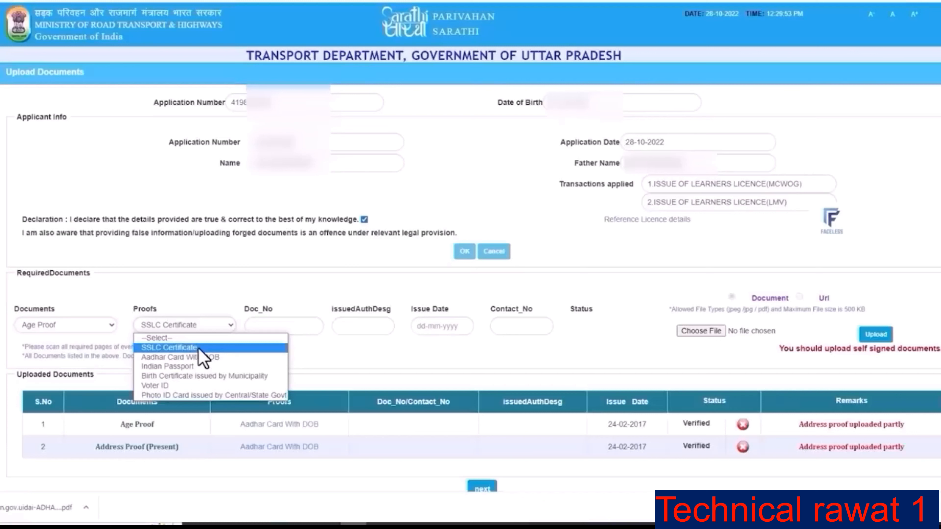
# Pick SSLC Certificate as the age proof and fill in the issuing authority
pyautogui.click(198, 349)
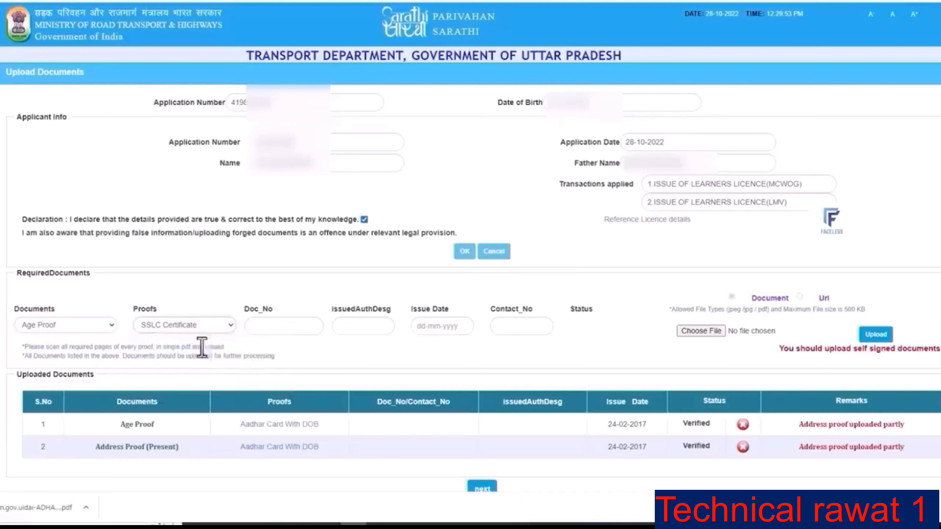
pyautogui.click(349, 328)
pyautogui.write('UTTAR PRADES')
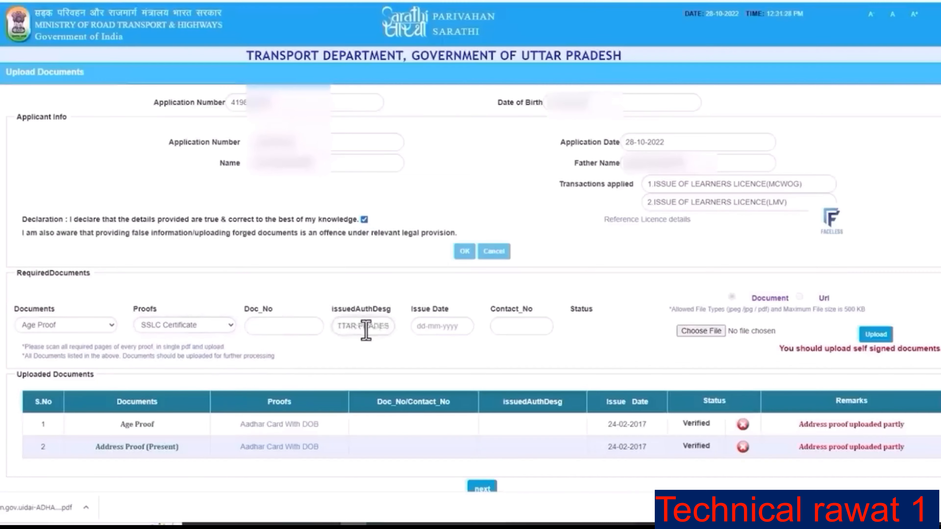
pyautogui.press('BackSpace')
pyautogui.write('ALLAHA')
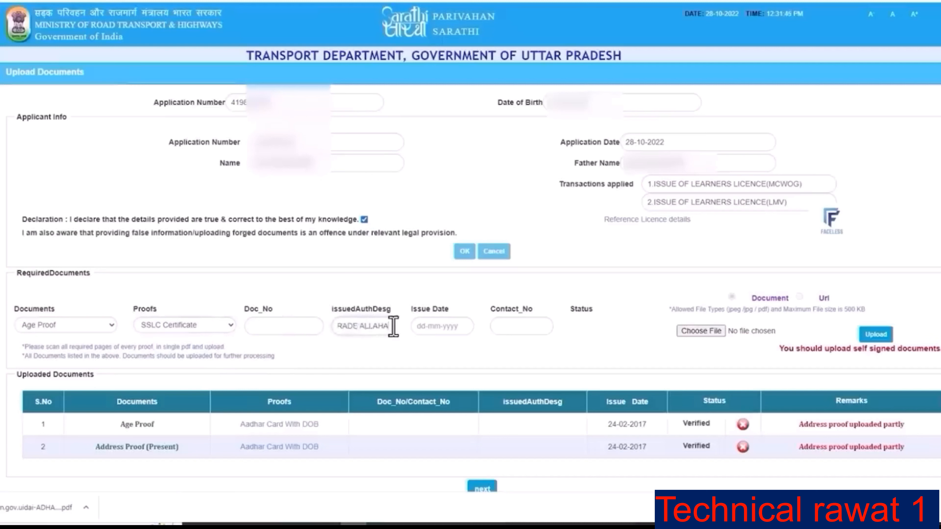
pyautogui.click(533, 326)
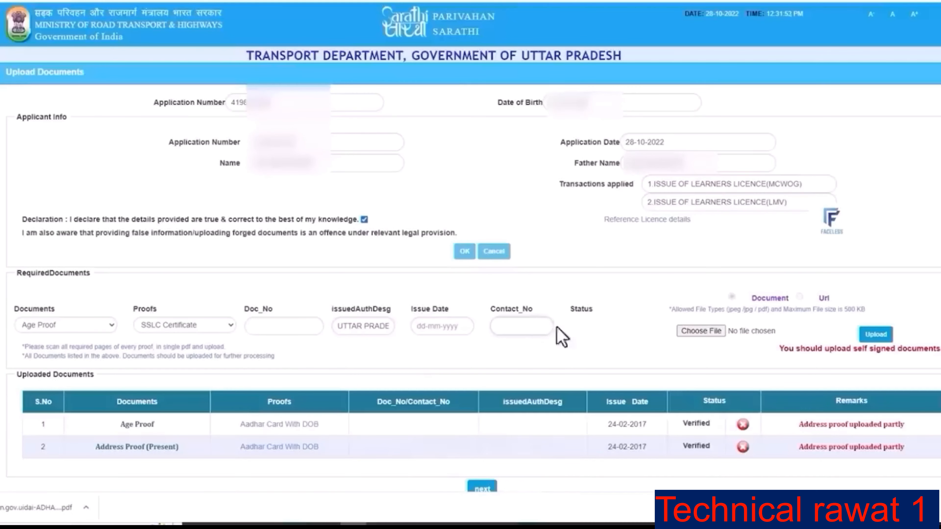
# Upload the SSLC certificate PDF, then view and confirm the uploaded document
pyautogui.click(704, 331)
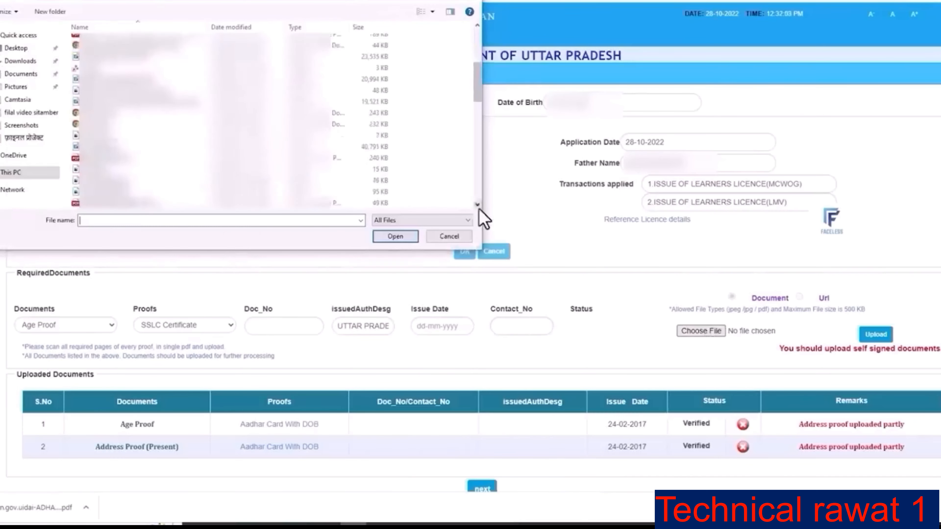
pyautogui.click(223, 203)
pyautogui.click(395, 236)
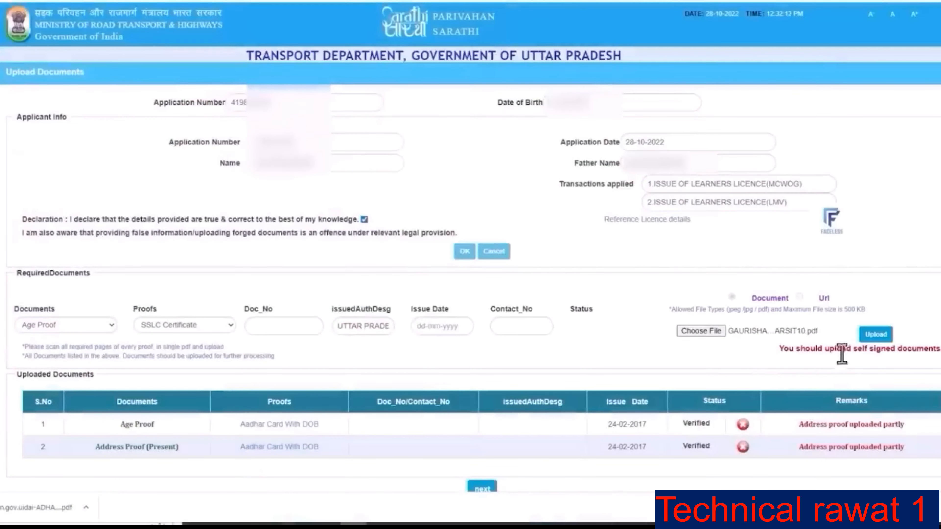
pyautogui.click(876, 335)
pyautogui.click(540, 70)
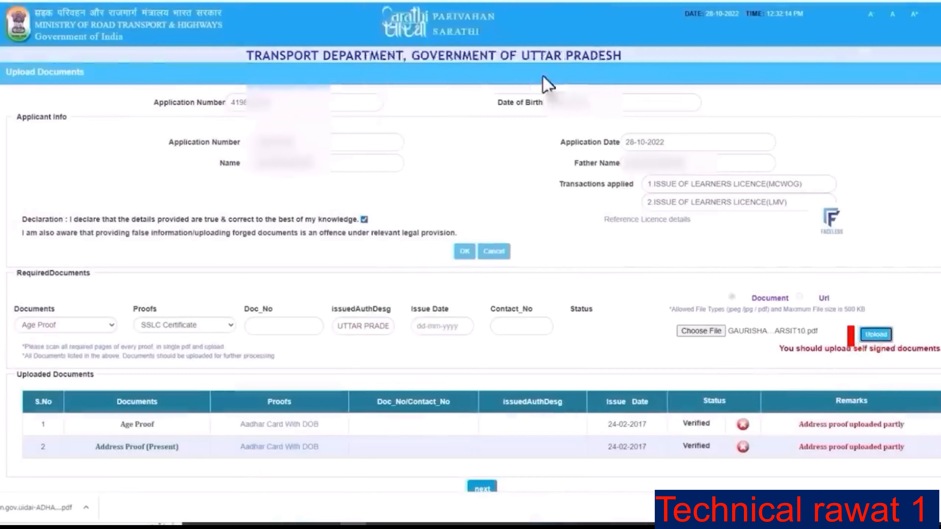
pyautogui.click(710, 335)
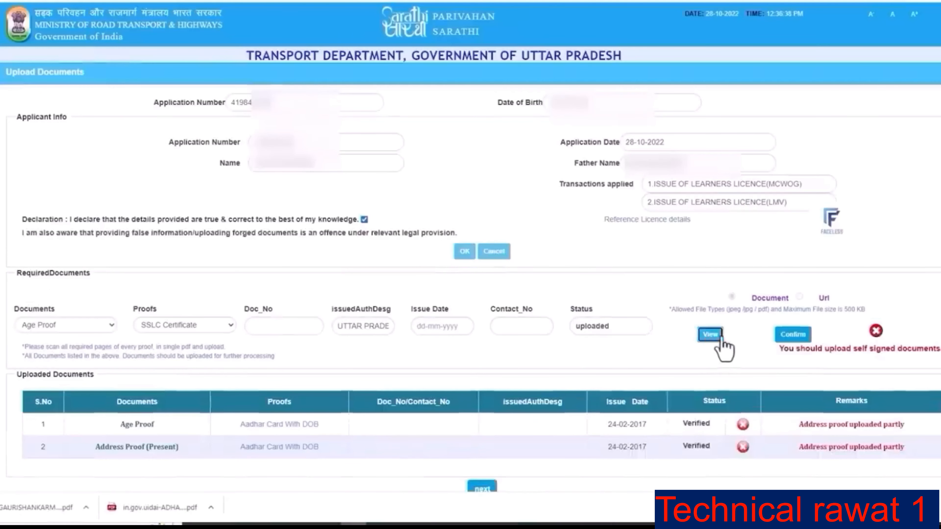
pyautogui.click(793, 335)
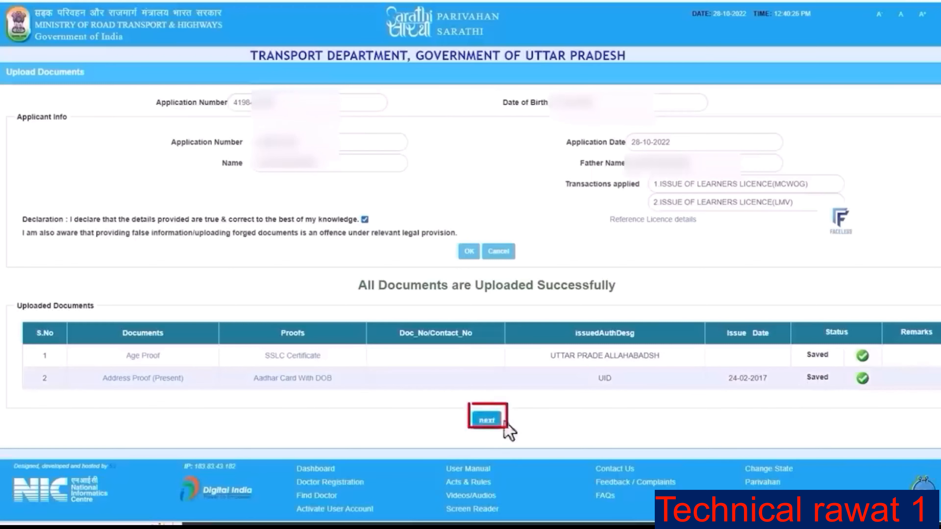
# Continue past the Application Status page to the photo and signature upload stage
pyautogui.click(489, 425)
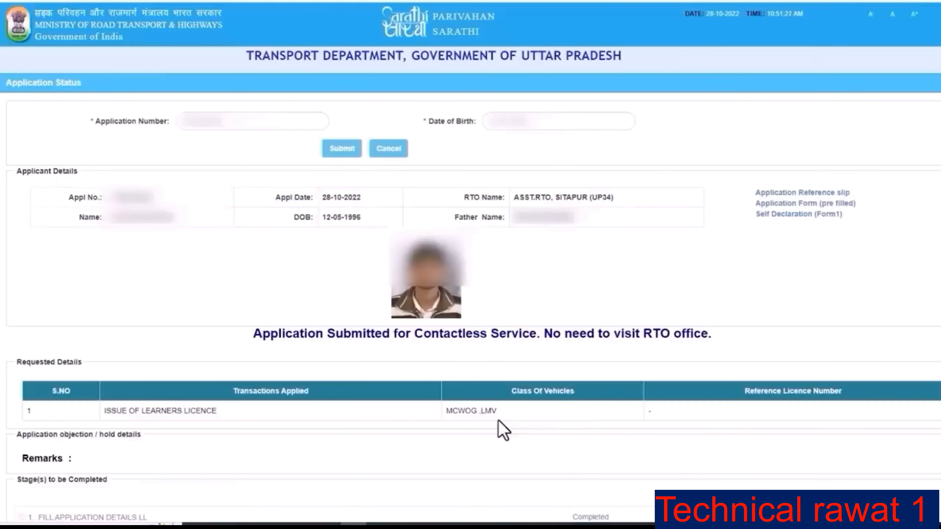
pyautogui.scroll(-8, 242, 352)
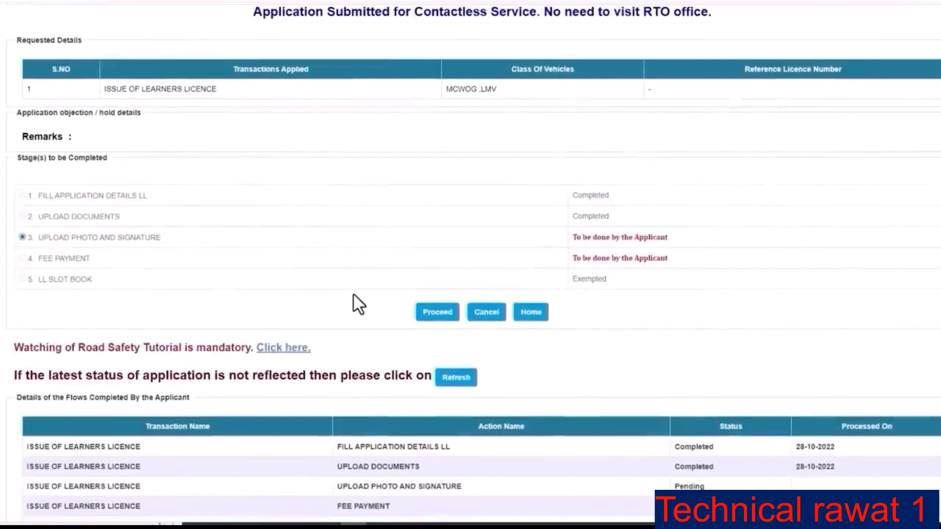
pyautogui.click(437, 313)
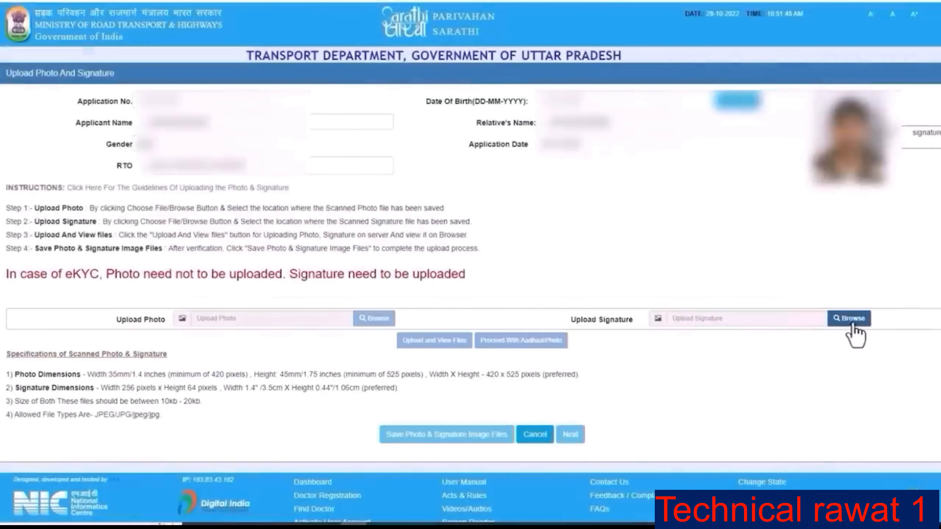
# Save the selected signature image file and continue to the ₹350 application fee page
pyautogui.click(852, 319)
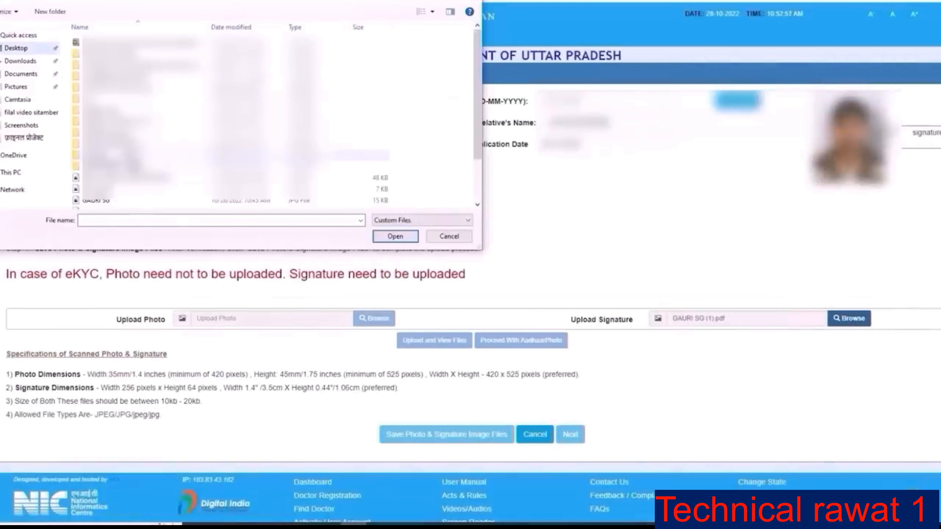
pyautogui.click(107, 201)
pyautogui.click(395, 236)
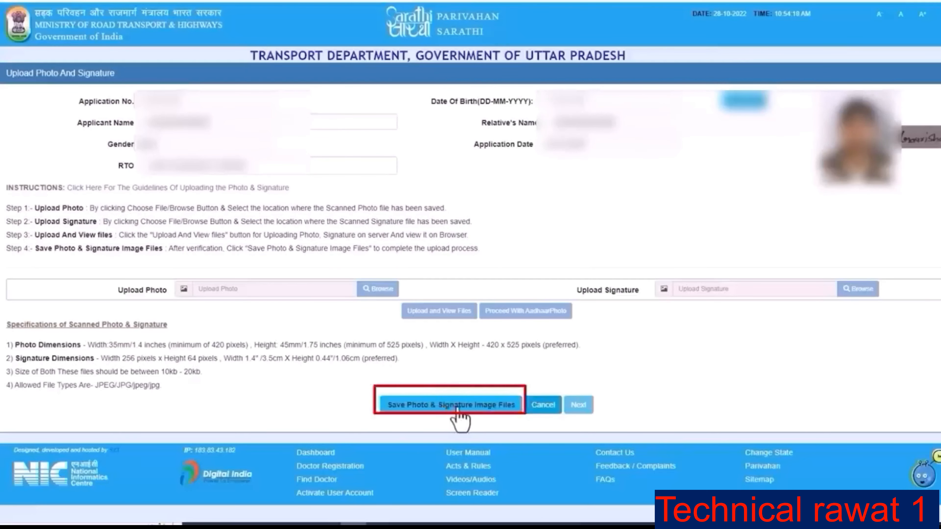
pyautogui.click(458, 407)
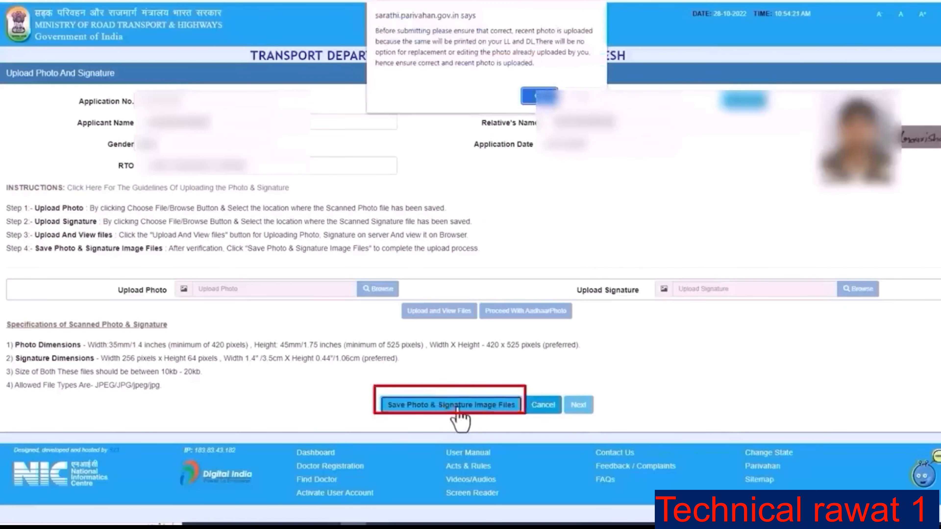
pyautogui.press('Return')
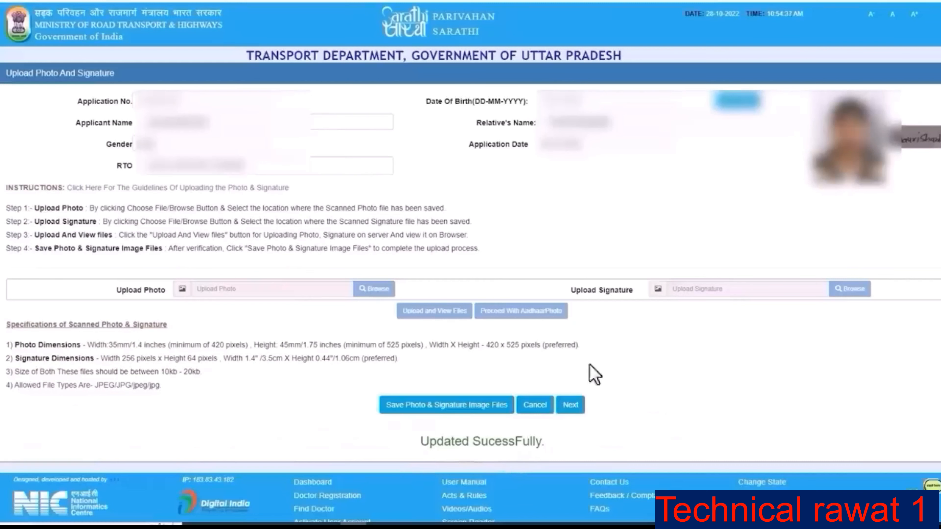
pyautogui.click(575, 414)
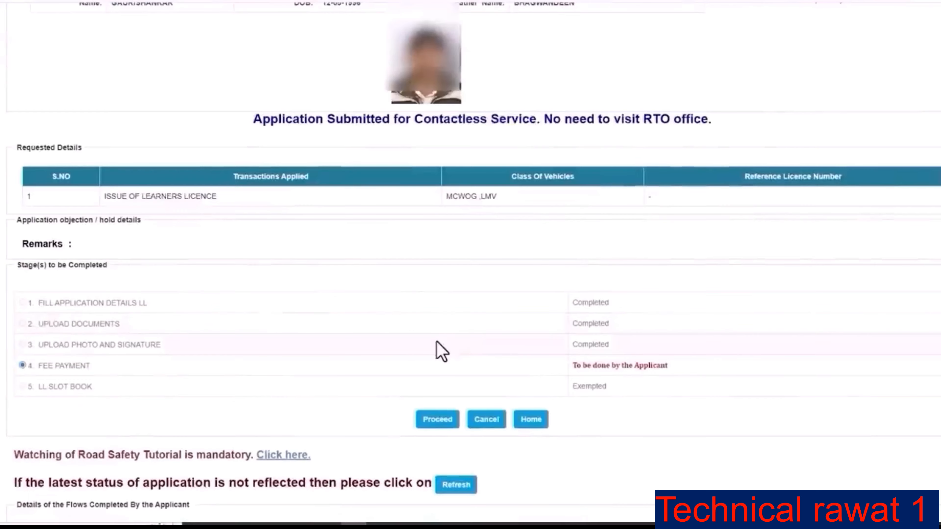
pyautogui.scroll(-3, 437, 351)
# Select STATE BANK OF INDIA as the payment gateway, enter the captcha and submit
pyautogui.click(453, 314)
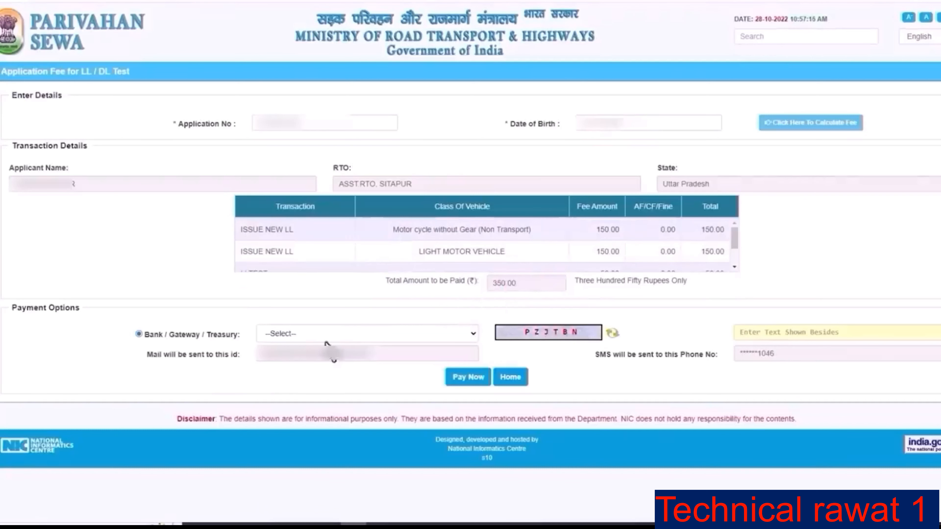
pyautogui.click(361, 335)
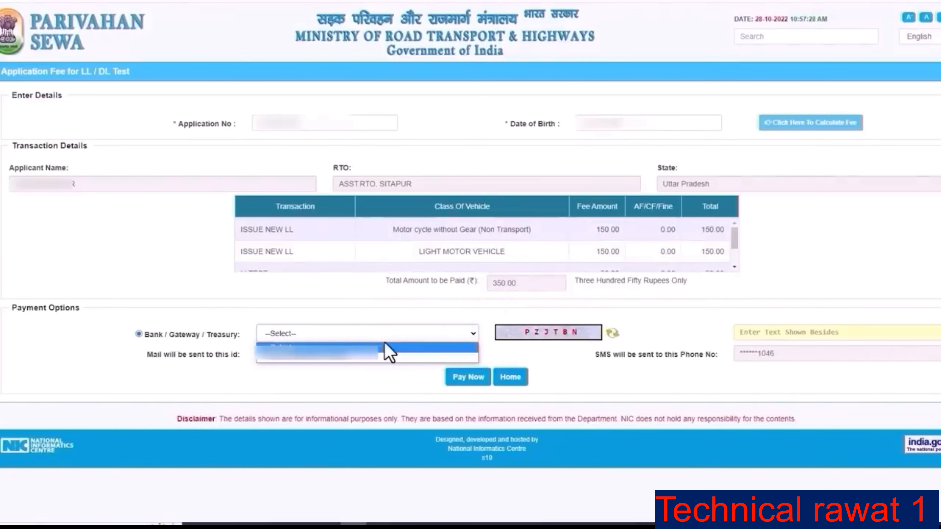
pyautogui.click(321, 357)
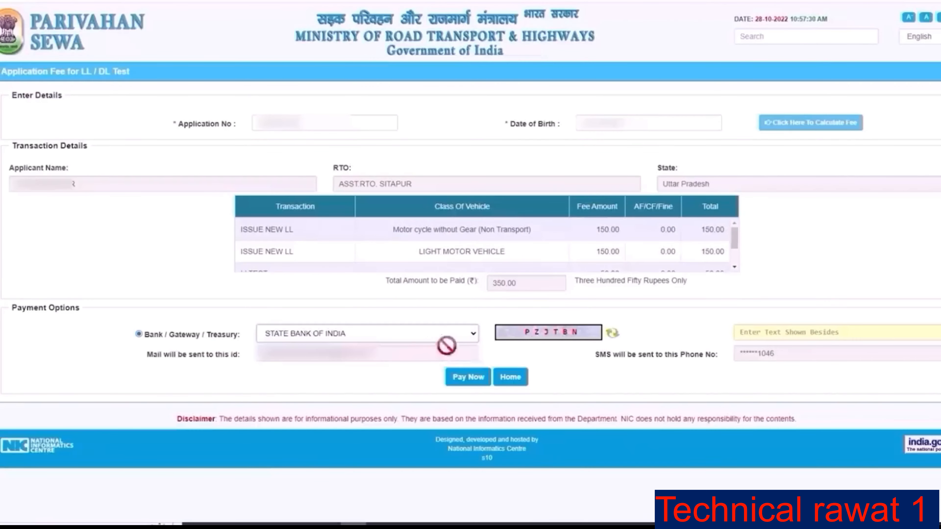
pyautogui.write('PZJTBN')
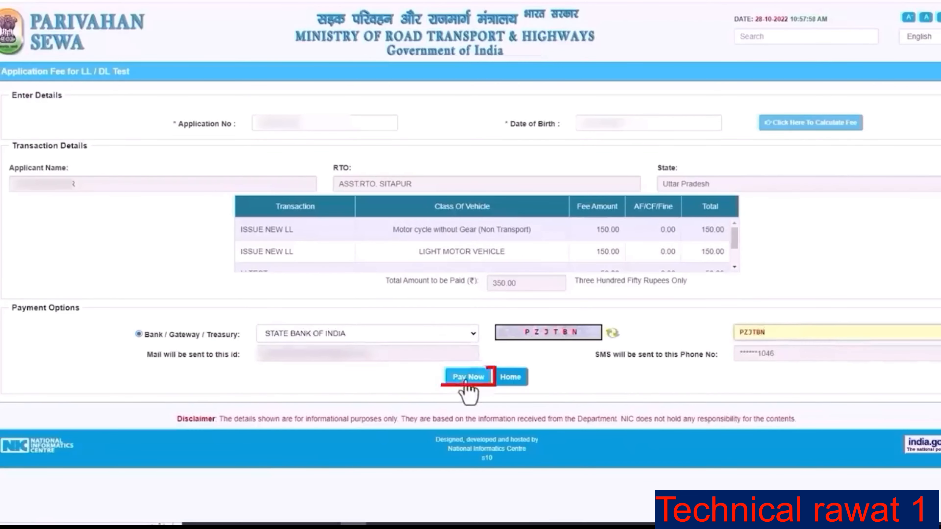
pyautogui.click(466, 380)
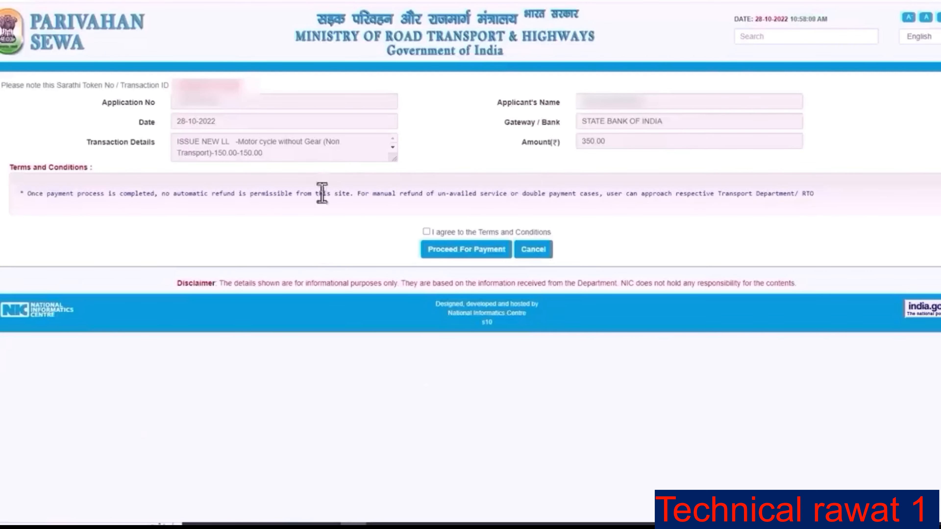
# Accept the terms and authorise the ₹350 payment on the bank page with the OTP
pyautogui.click(426, 232)
pyautogui.click(453, 251)
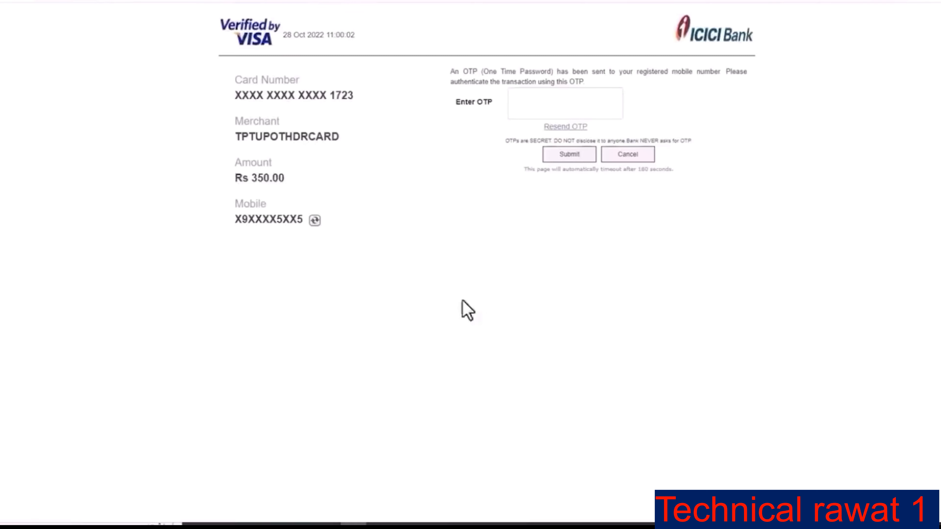
pyautogui.click(521, 103)
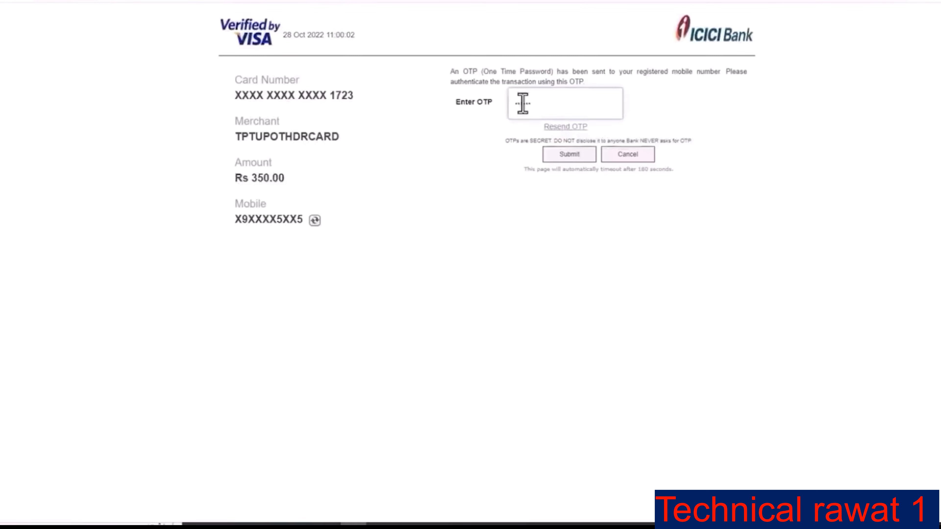
pyautogui.hotkey('ctrl', 'v')
pyautogui.click(561, 157)
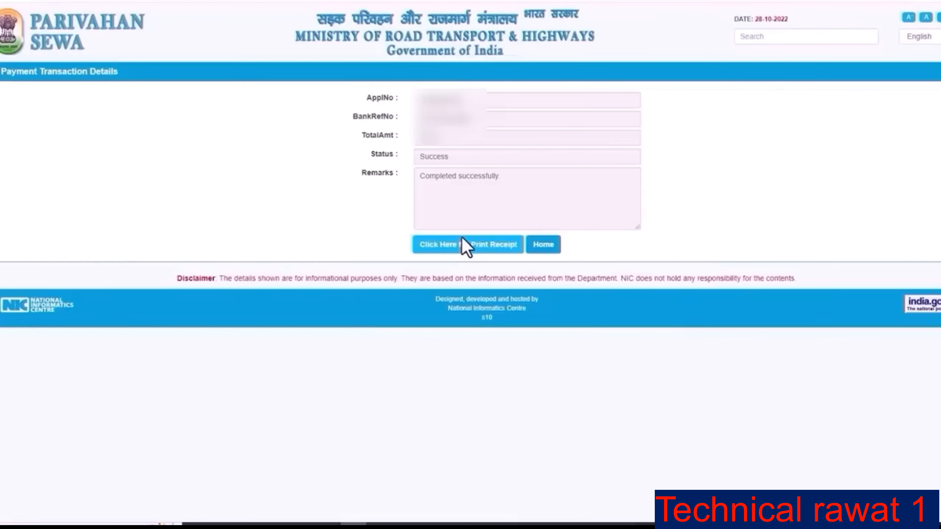
# Open the fee payment receipt and save it as a PDF with a file name
pyautogui.click(431, 243)
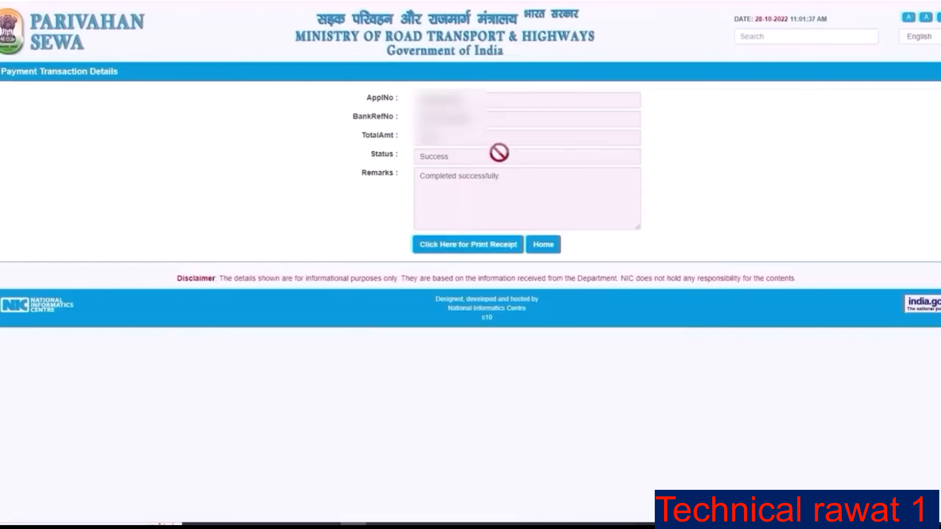
pyautogui.click(466, 243)
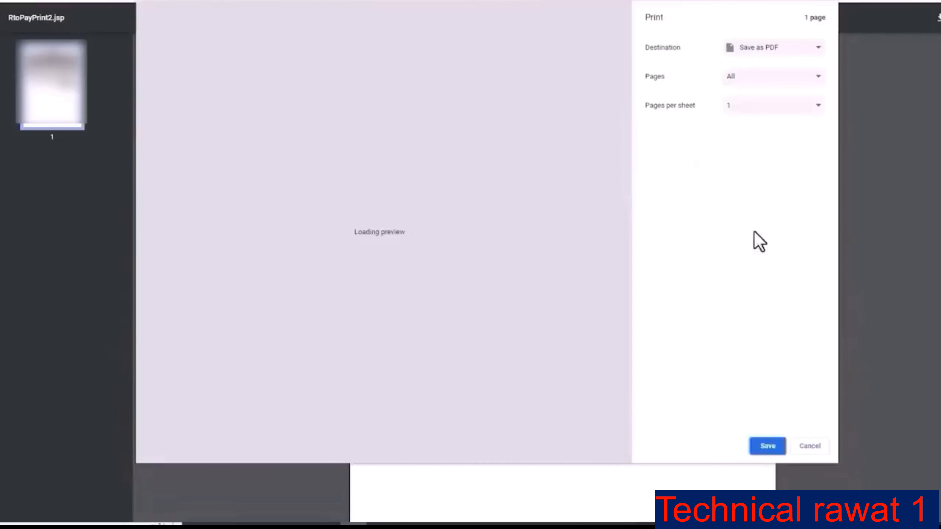
pyautogui.click(767, 446)
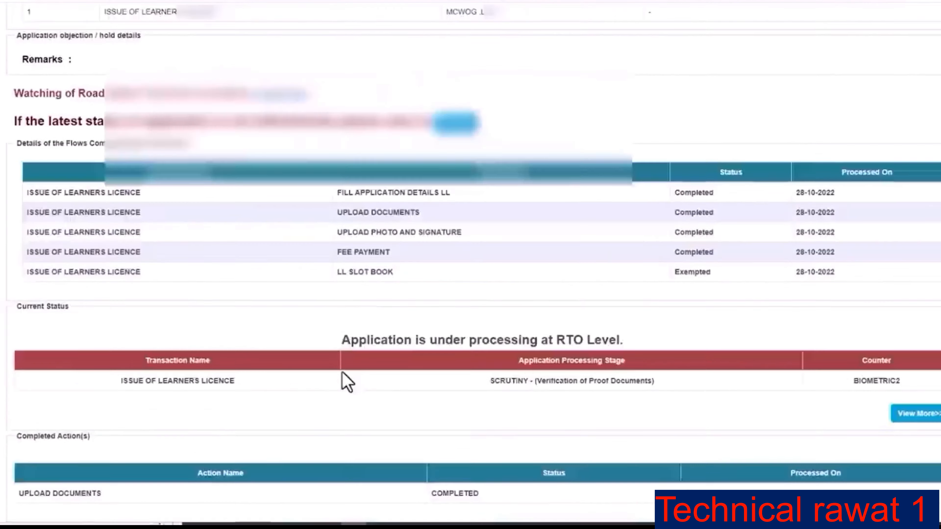
# Open the mandatory Road Safety Tutorial from the application status page
pyautogui.scroll(-2, 346, 382)
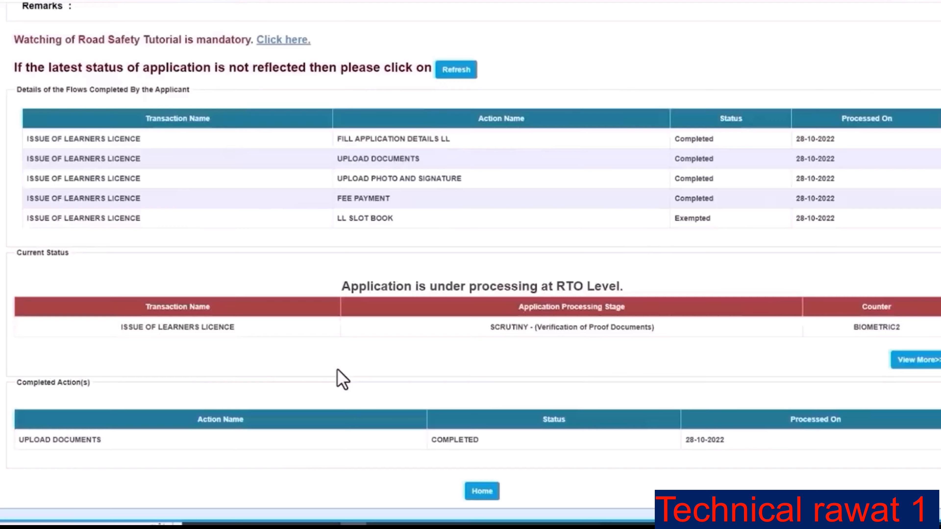
pyautogui.scroll(5, 342, 378)
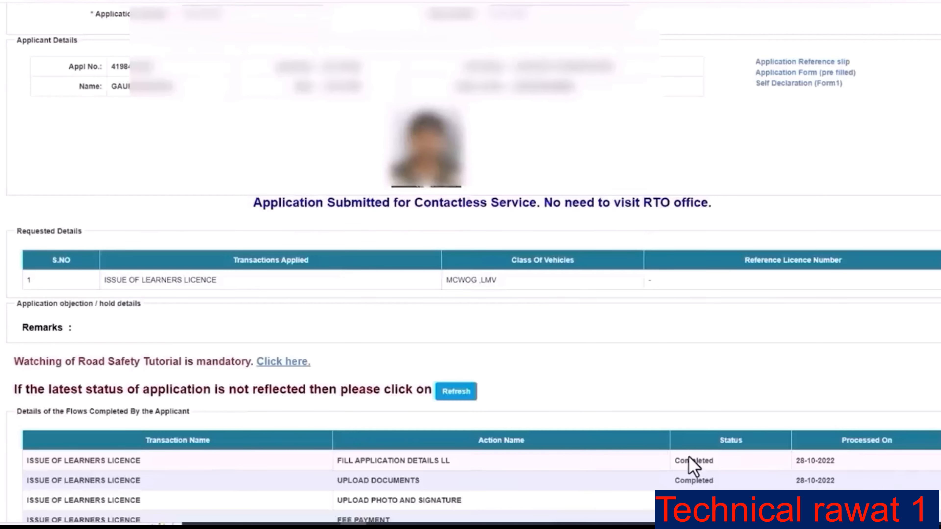
pyautogui.click(270, 358)
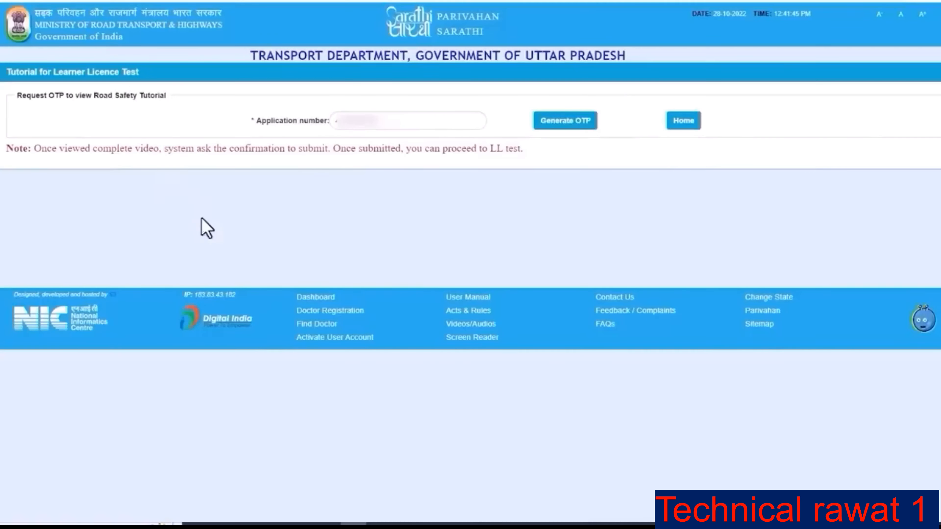
# Generate the OTP and submit it with HINDI chosen as the tutorial language
pyautogui.click(576, 128)
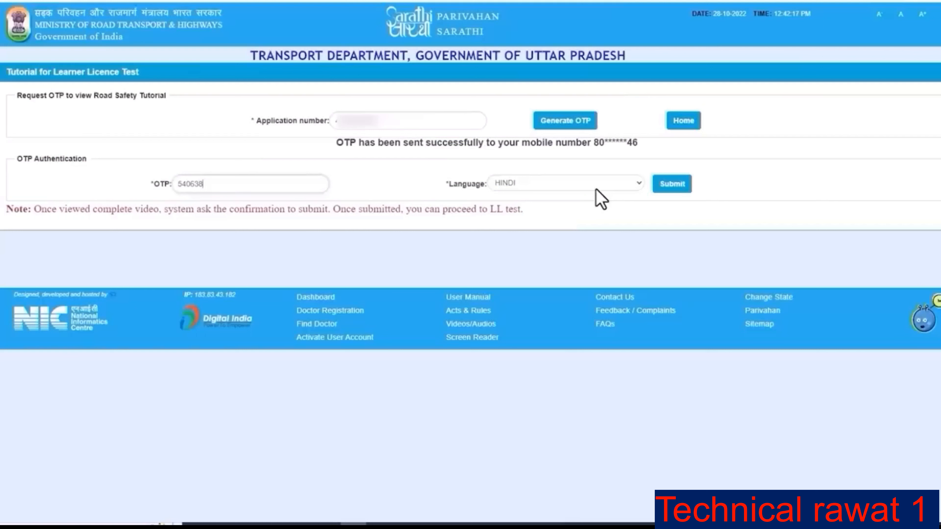
pyautogui.click(675, 188)
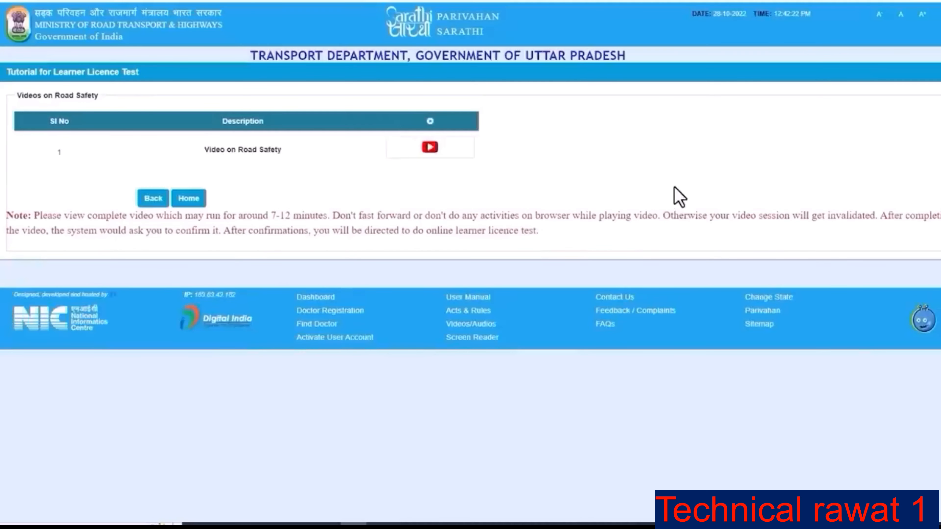
# Open the Video on Road Safety and start it playing through to the end
pyautogui.click(430, 147)
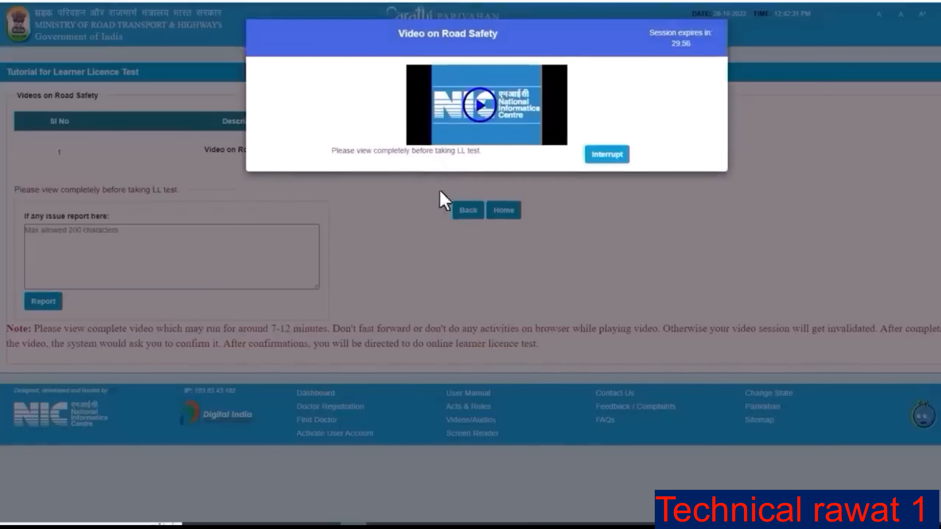
pyautogui.click(480, 98)
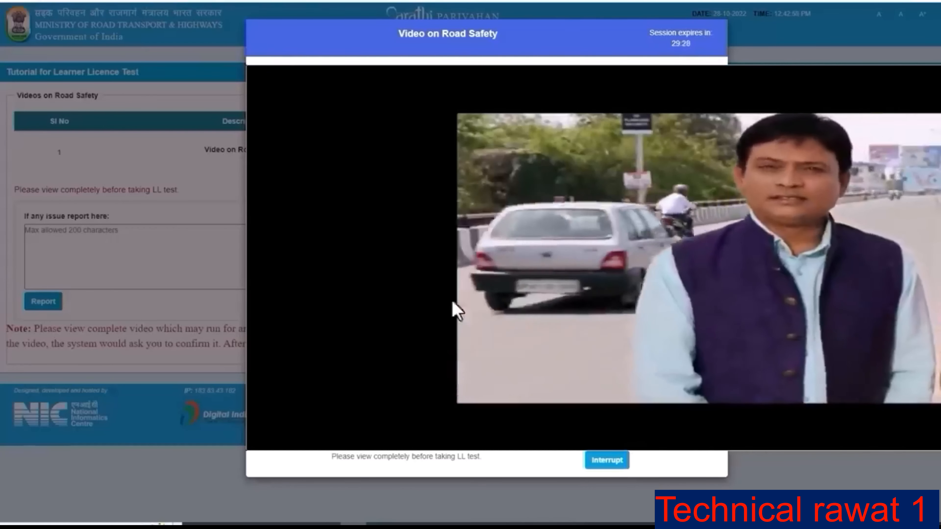
pyautogui.moveTo(477, 355)
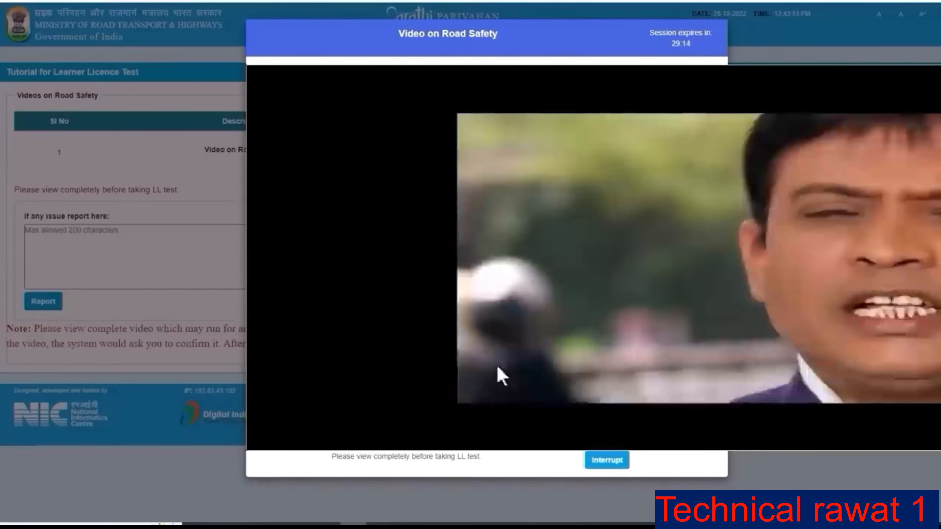
pyautogui.moveTo(500, 393)
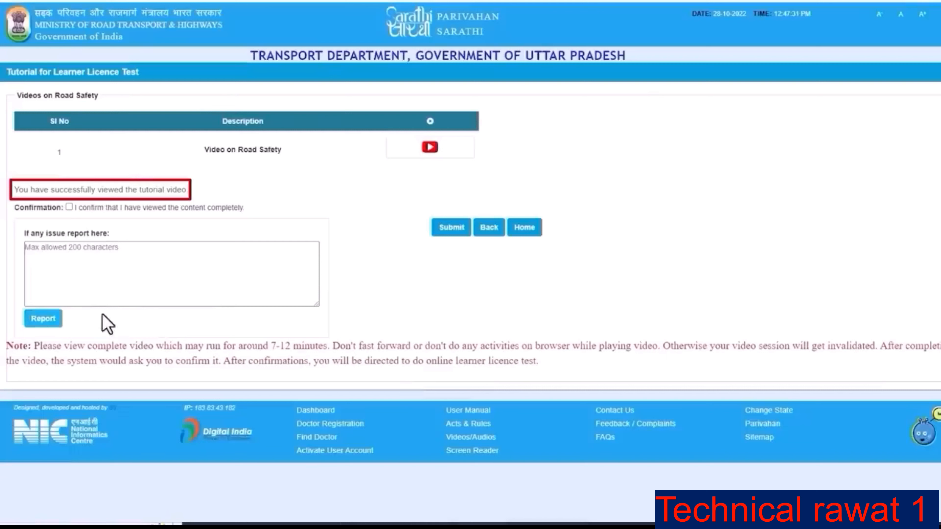
# Confirm the road safety tutorial was fully watched, then proceed to the LL-Test sign-in form
pyautogui.click(68, 207)
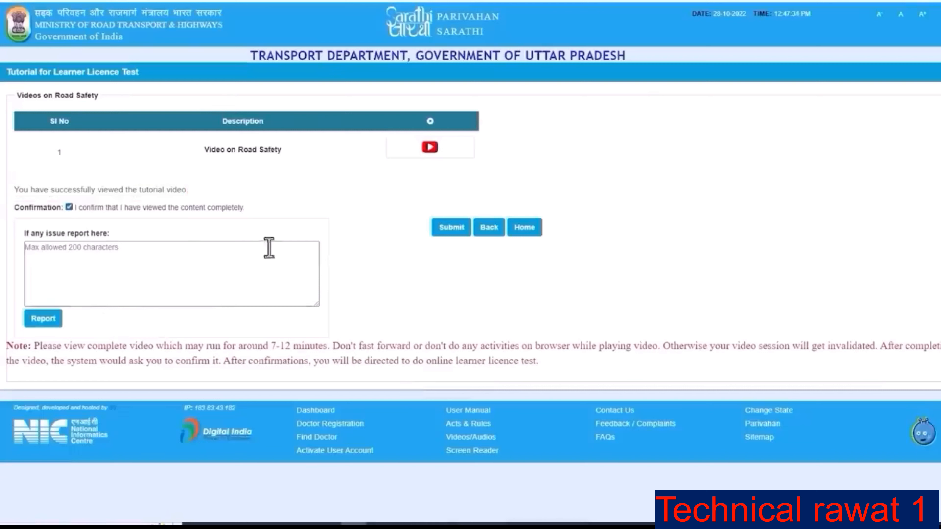
pyautogui.click(452, 229)
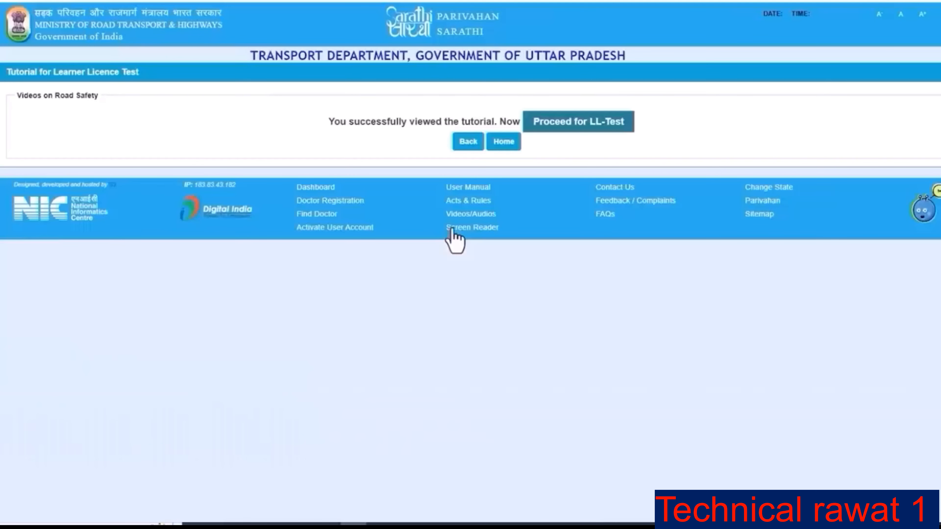
pyautogui.click(571, 124)
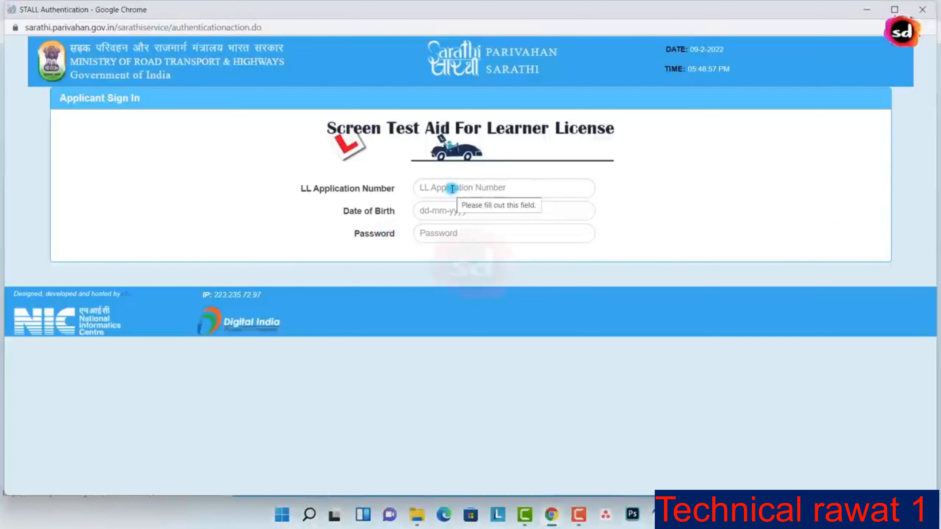
pyautogui.click(464, 187)
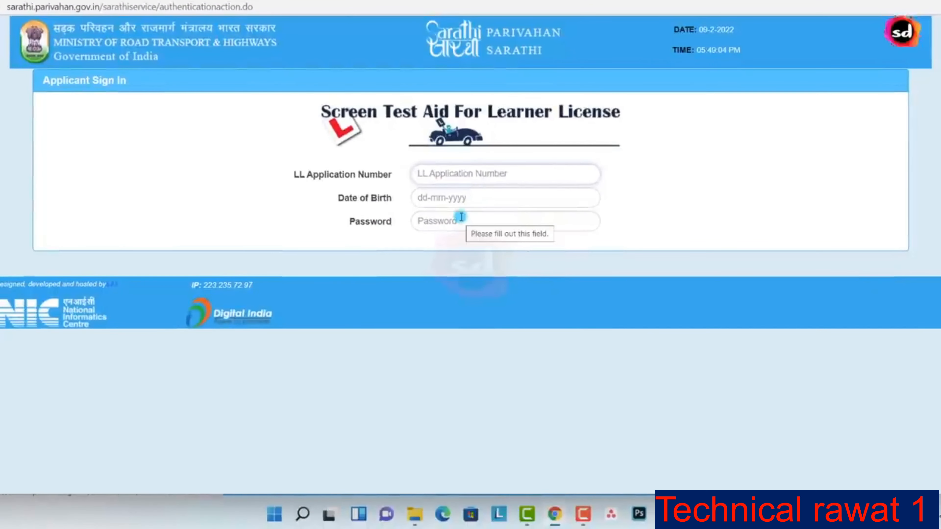
# Enter the LL application number, date of birth and test password, allowing camera access when prompted
pyautogui.write('53')
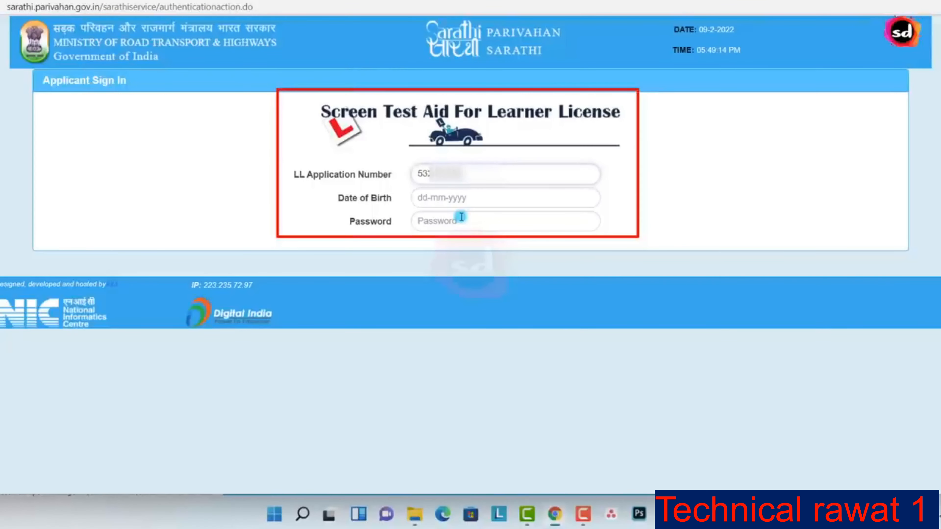
pyautogui.click(457, 199)
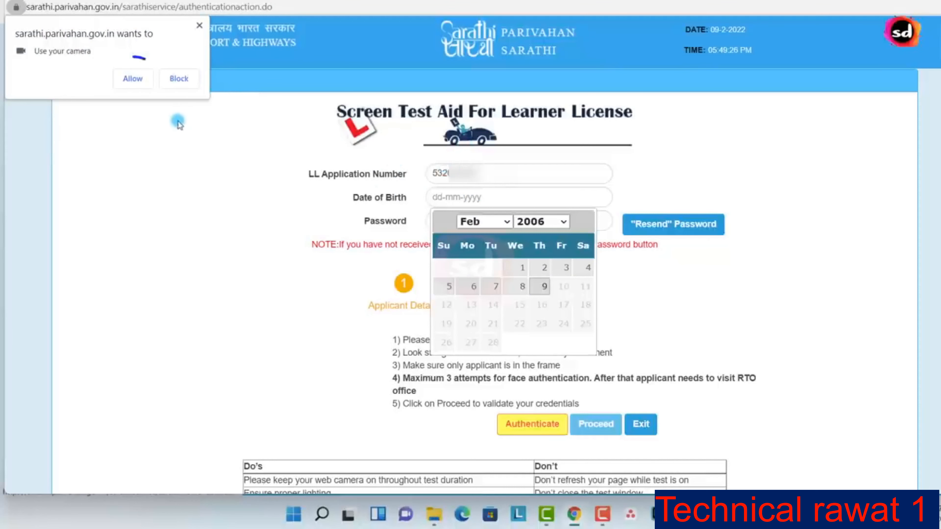
pyautogui.click(131, 79)
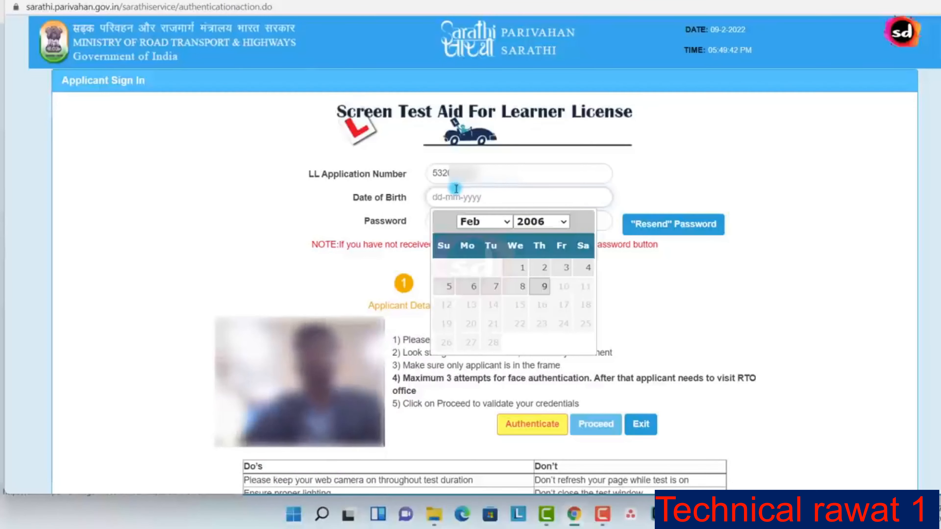
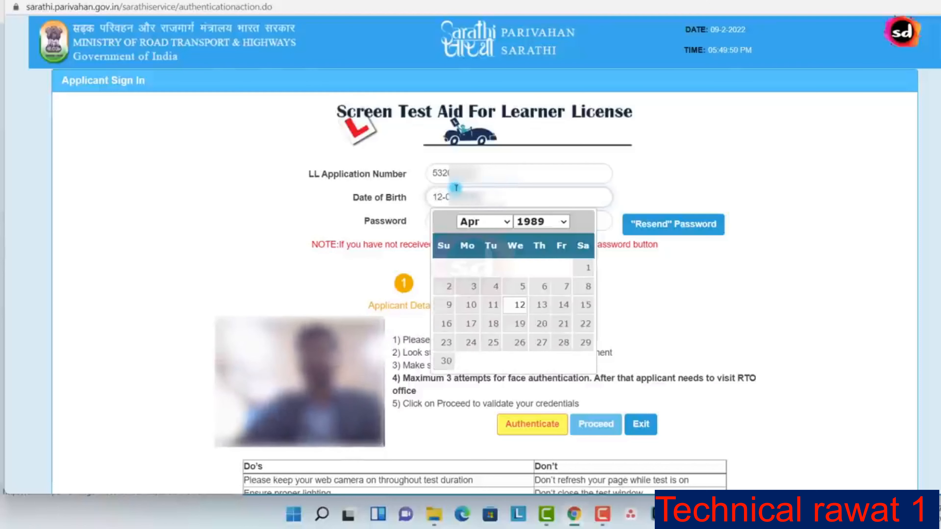
pyautogui.click(642, 197)
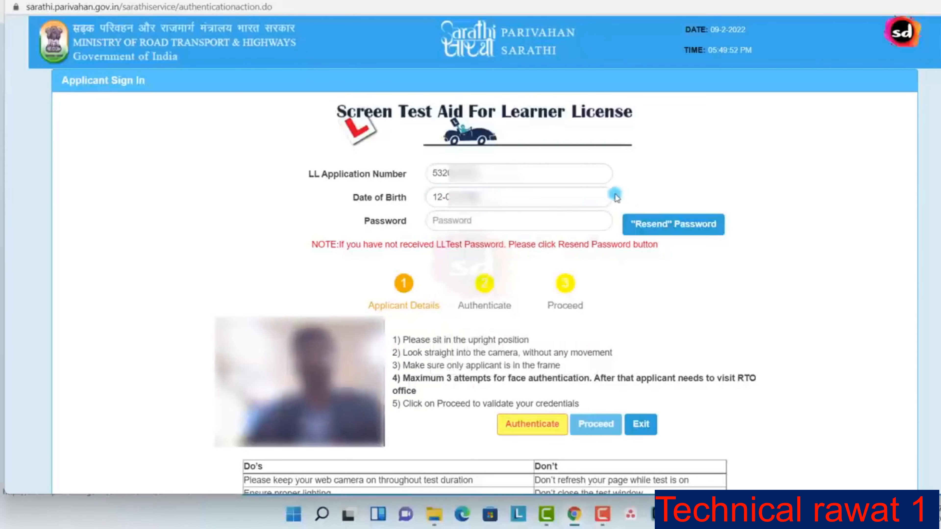
pyautogui.click(462, 220)
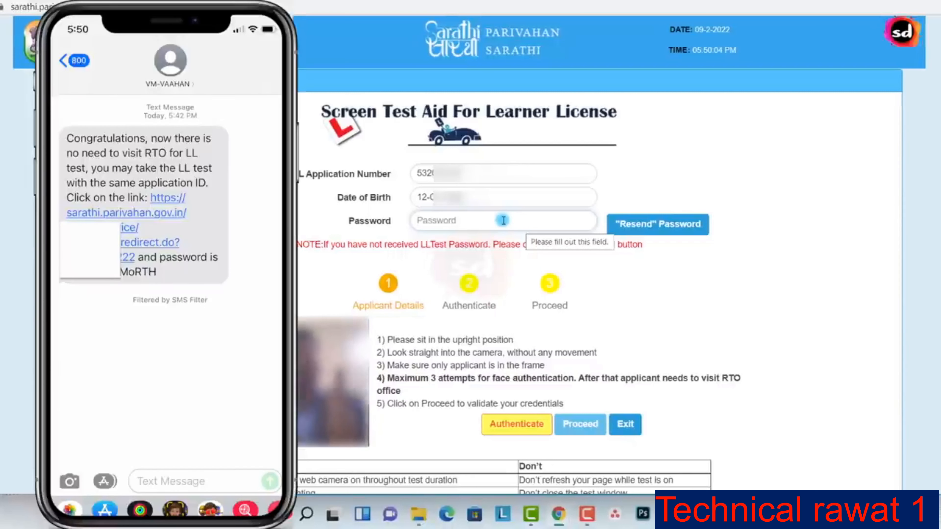
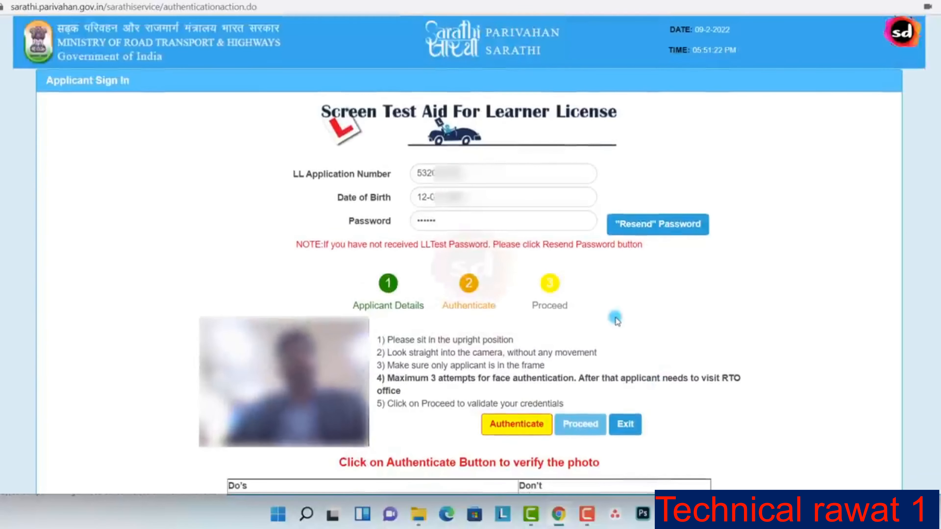
# Verify the applicant's face with the webcam, then proceed to the learner licence test instructions
pyautogui.scroll(-1, 606, 398)
pyautogui.scroll(-1, 606, 398)
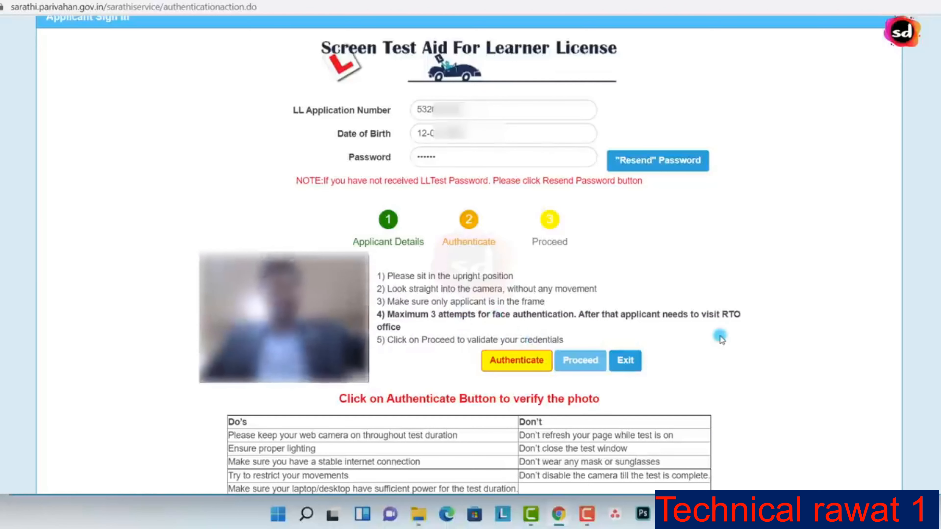
pyautogui.scroll(-2, 626, 318)
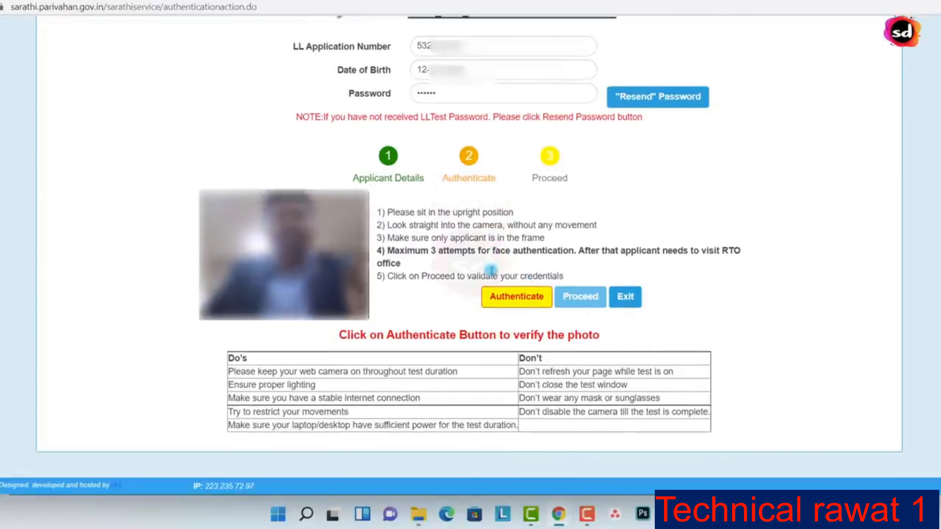
pyautogui.scroll(-1, 513, 270)
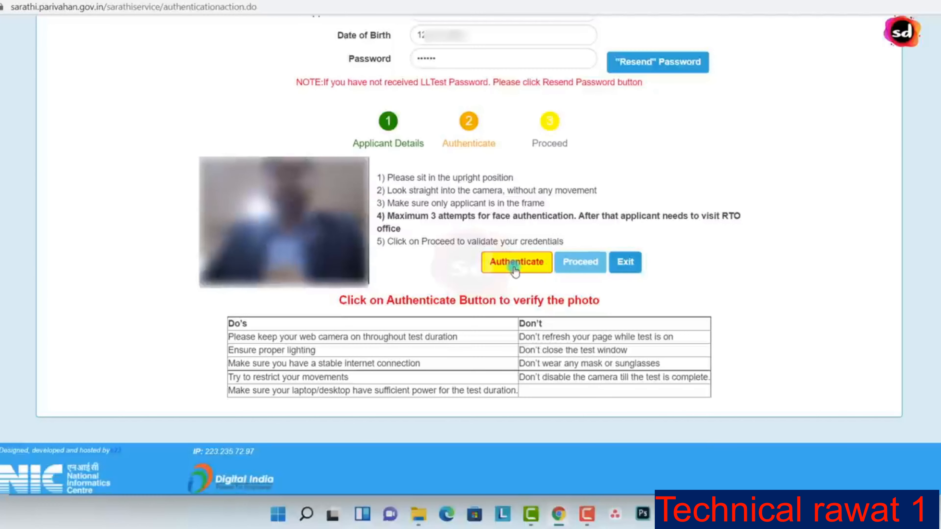
pyautogui.click(515, 271)
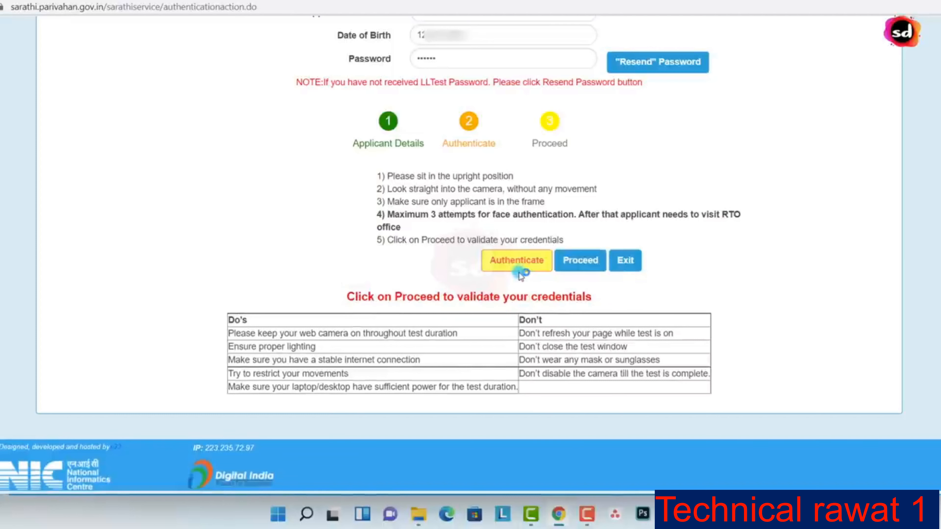
pyautogui.click(590, 262)
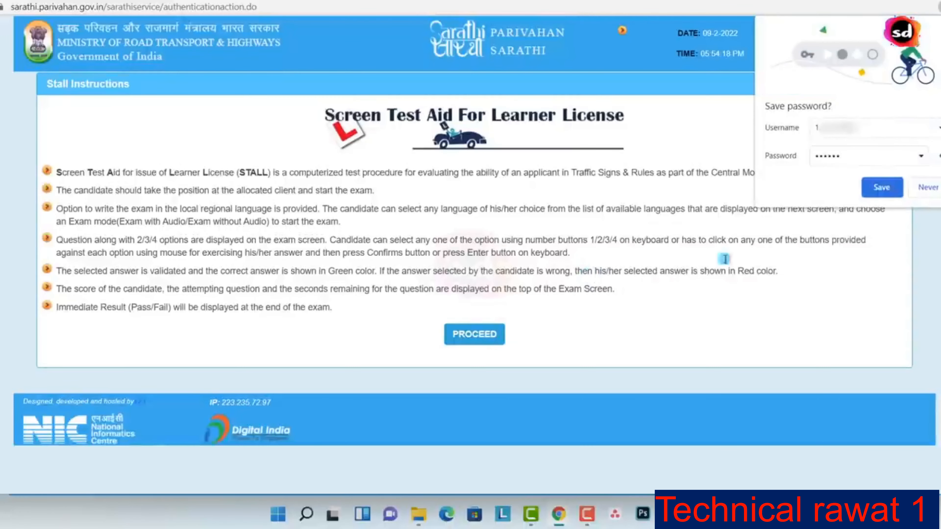
# Decline Chrome's offer to save the password and proceed past the STALL instructions
pyautogui.click(928, 188)
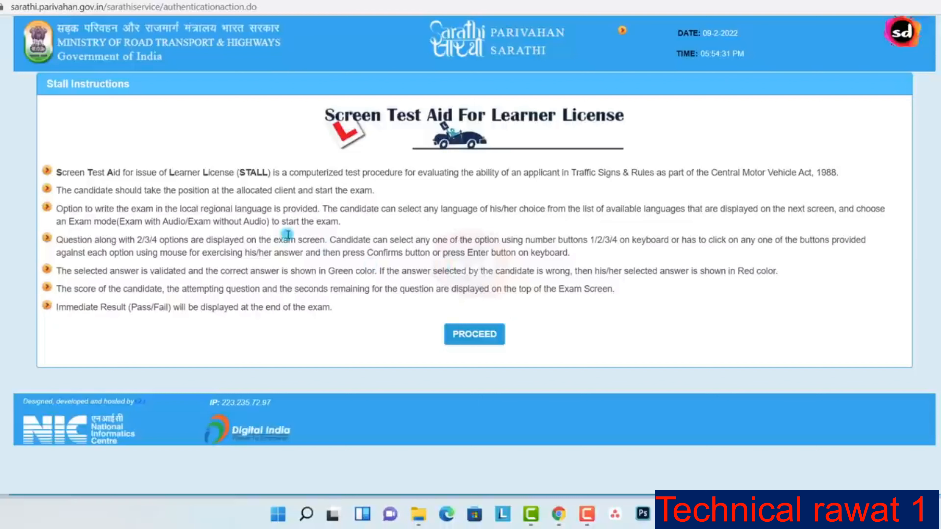
pyautogui.click(456, 334)
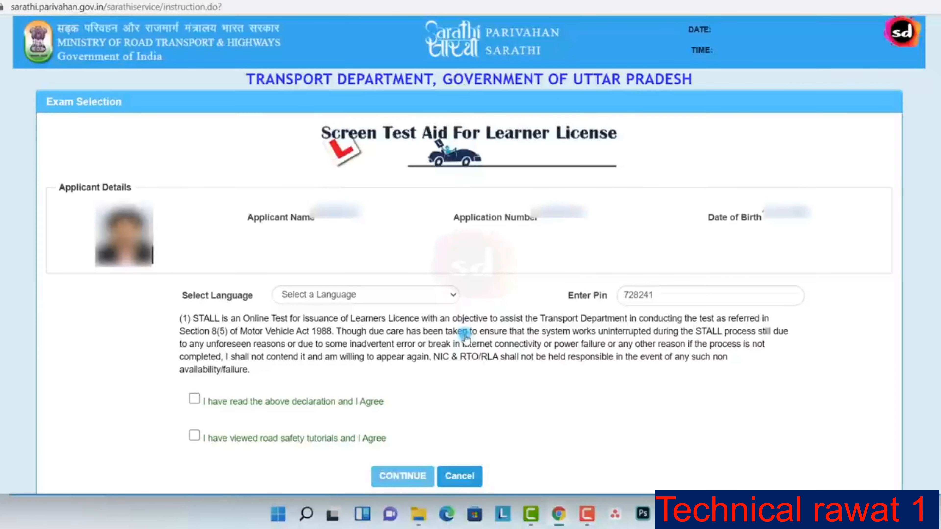
# Choose हिंदी as the exam language, agree to both declarations, and start the exam
pyautogui.click(430, 296)
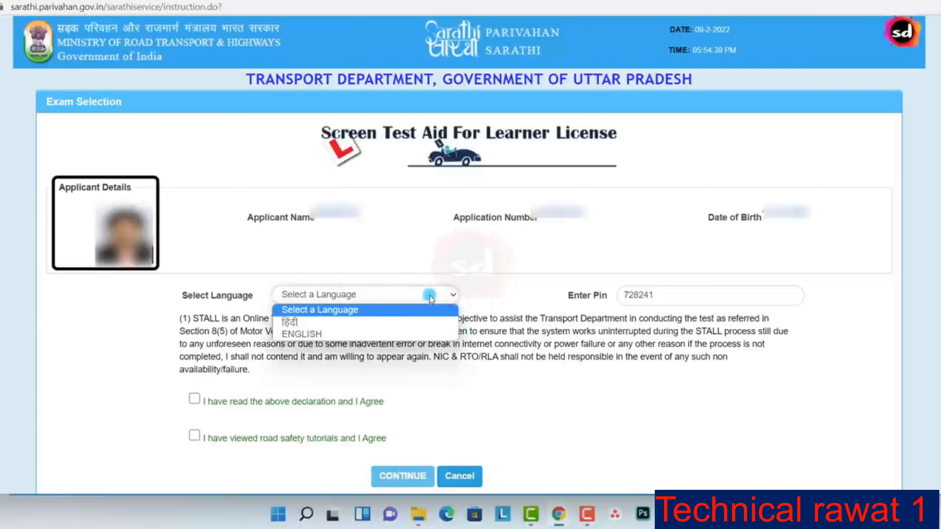
pyautogui.click(417, 322)
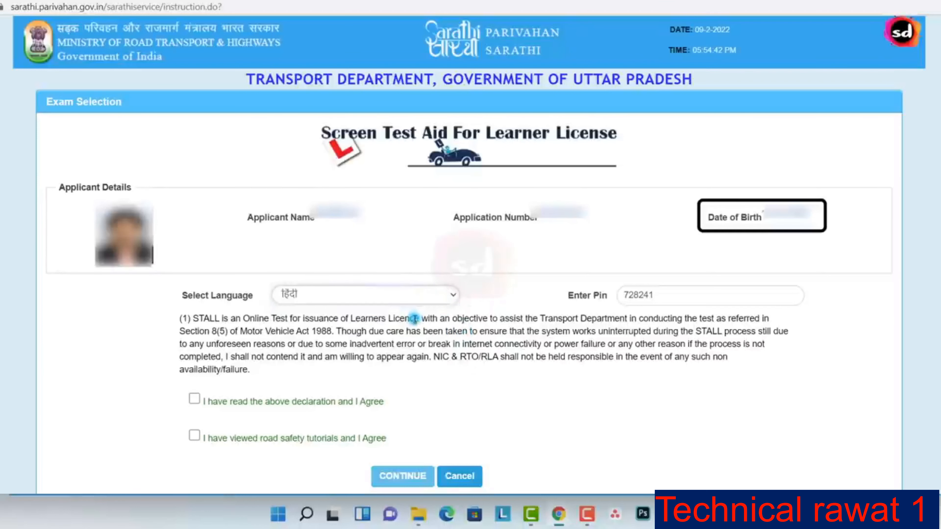
pyautogui.scroll(-2, 414, 318)
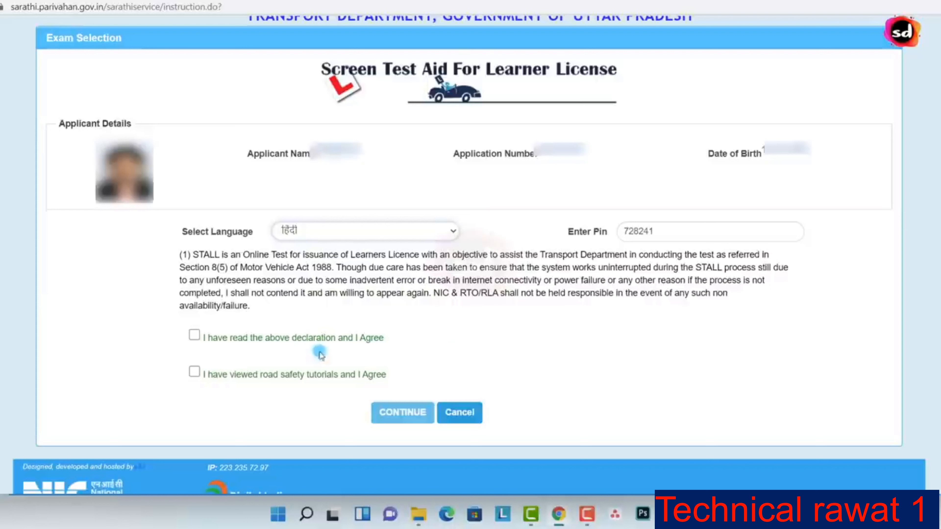
pyautogui.click(194, 335)
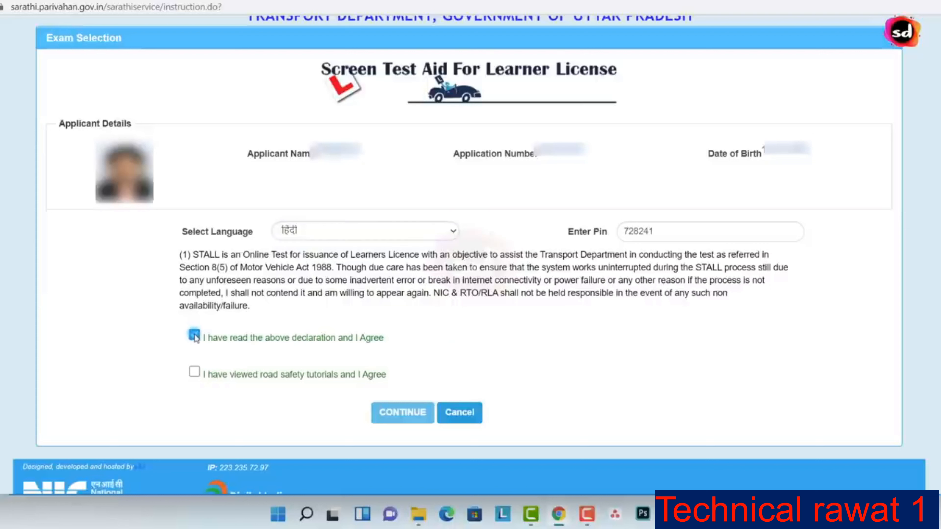
pyautogui.click(196, 372)
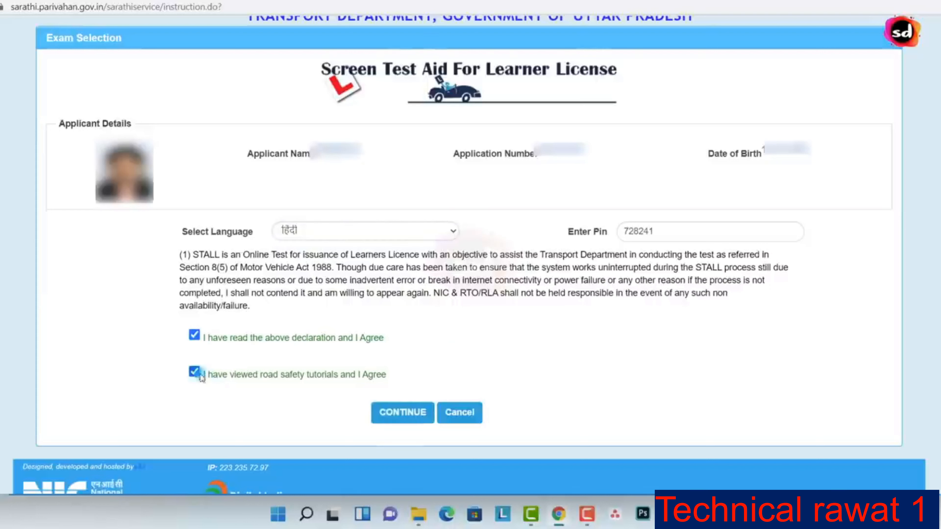
pyautogui.click(396, 415)
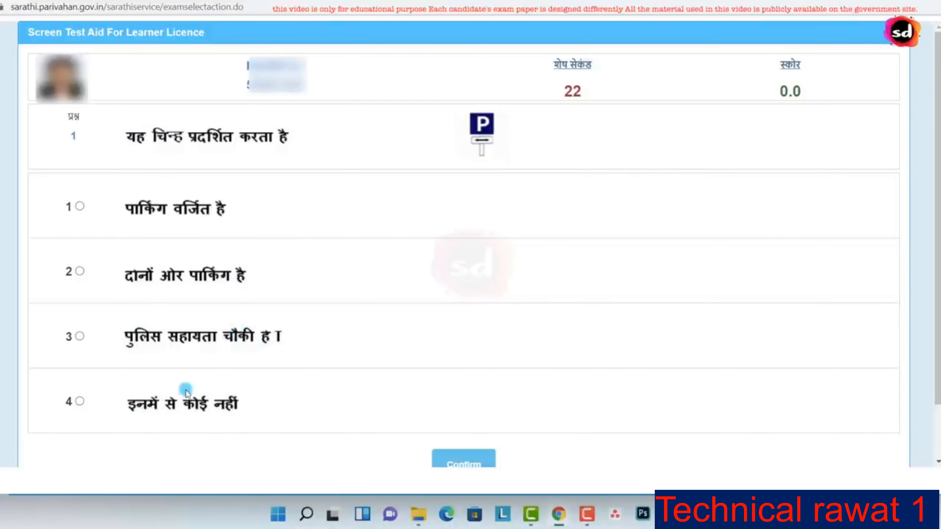
# Answer question 1 with option 2 and the parking-sign question with the fourth sign
pyautogui.click(78, 271)
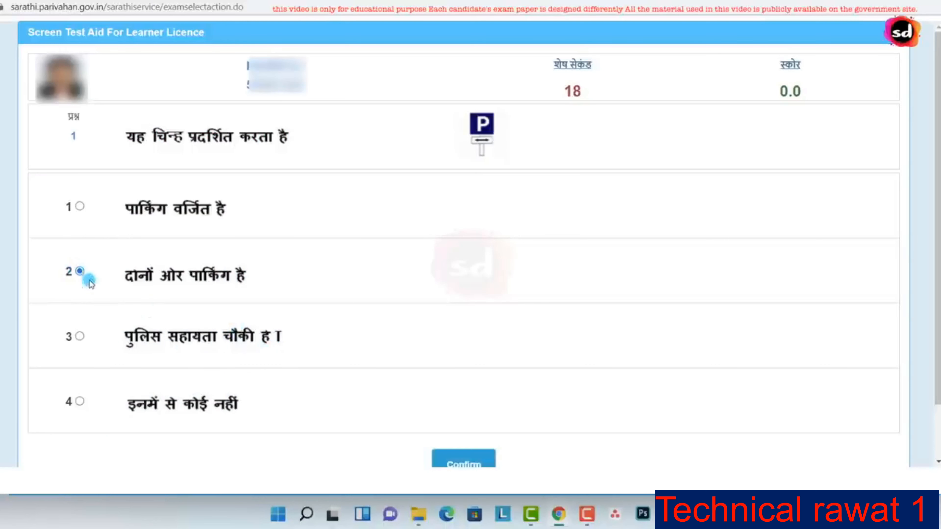
pyautogui.scroll(-2, 426, 426)
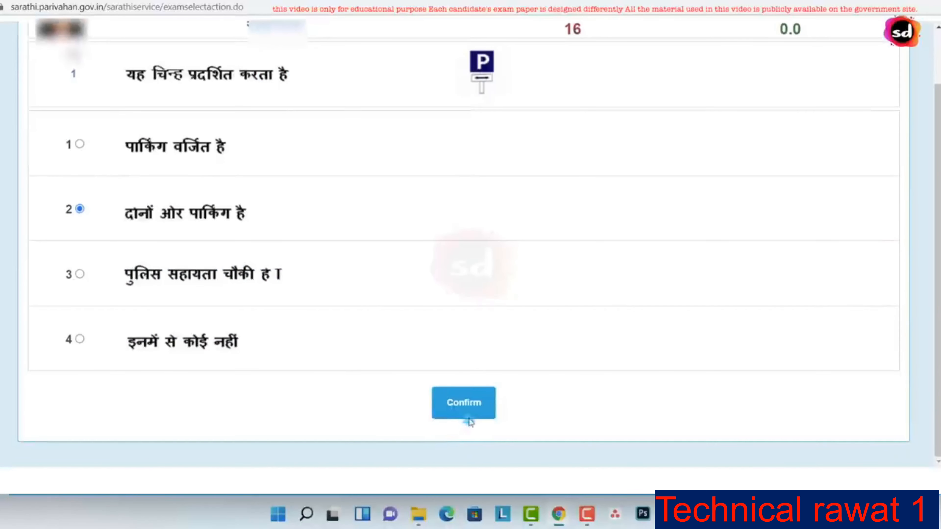
pyautogui.click(464, 411)
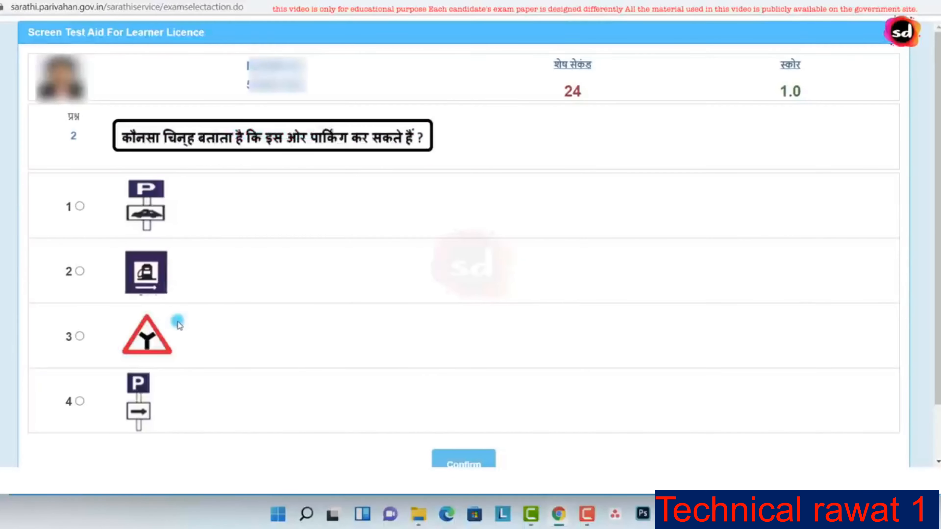
pyautogui.click(79, 402)
pyautogui.scroll(-2, 509, 464)
pyautogui.click(470, 405)
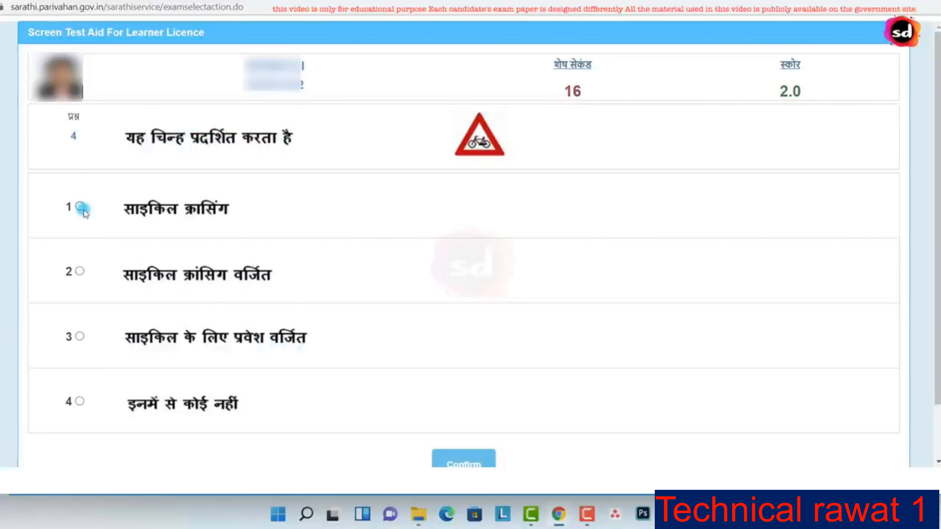
# Answer the cycle-crossing sign question with साइकिल क्रासिंग (option 1) and confirm it
pyautogui.click(80, 207)
pyautogui.scroll(-2, 446, 326)
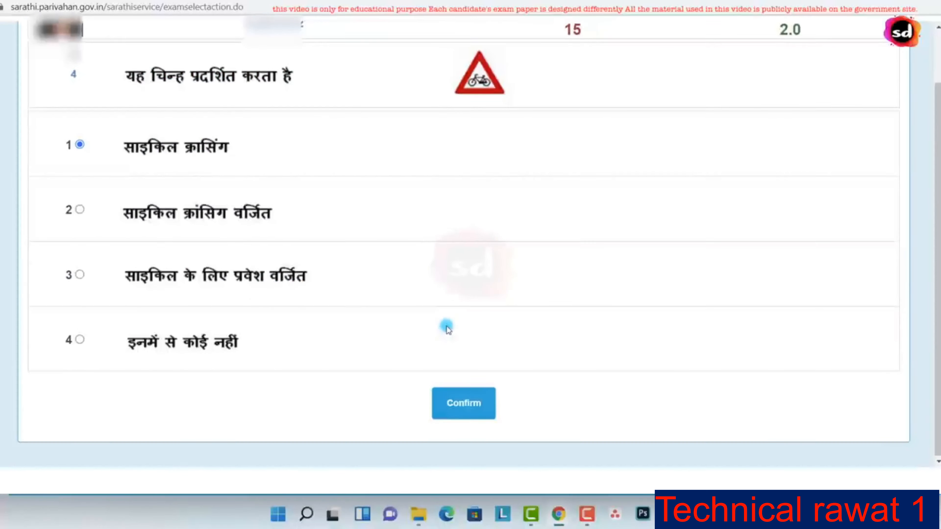
pyautogui.scroll(2, 460, 357)
pyautogui.scroll(-2, 489, 414)
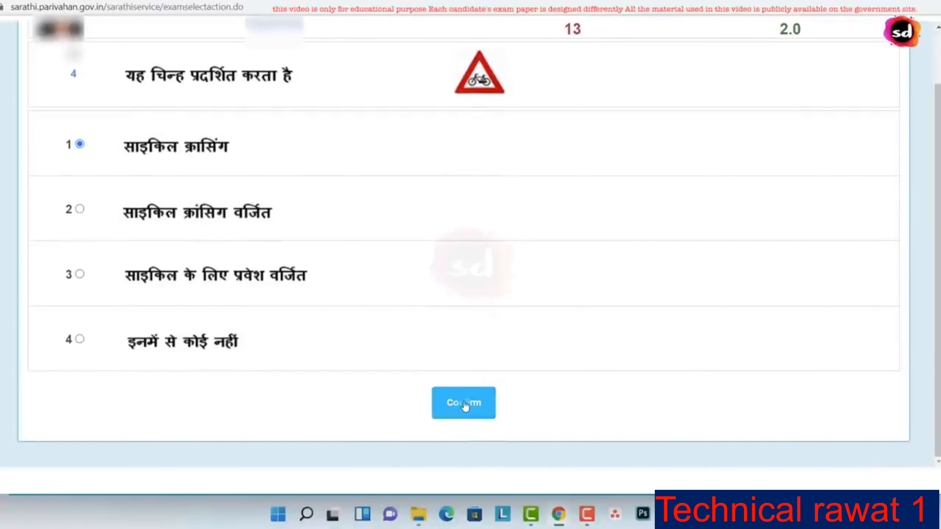
pyautogui.click(464, 404)
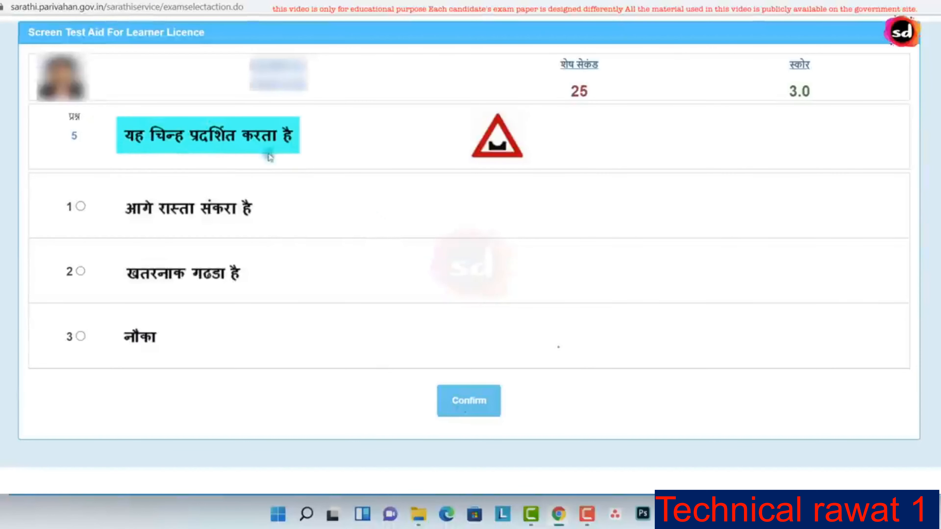
# Answer 'dangerous pothole' for question 5 and 'go round' for the roundabout sign
pyautogui.click(81, 271)
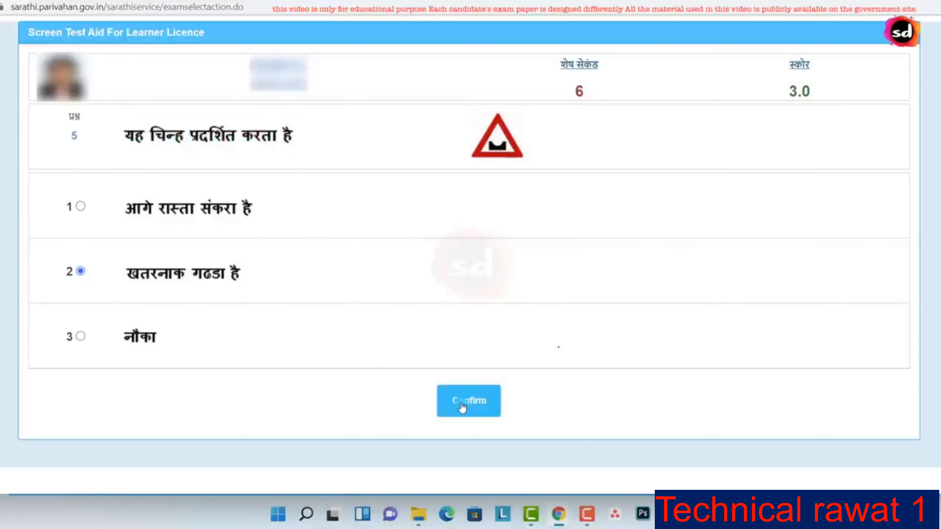
pyautogui.click(462, 406)
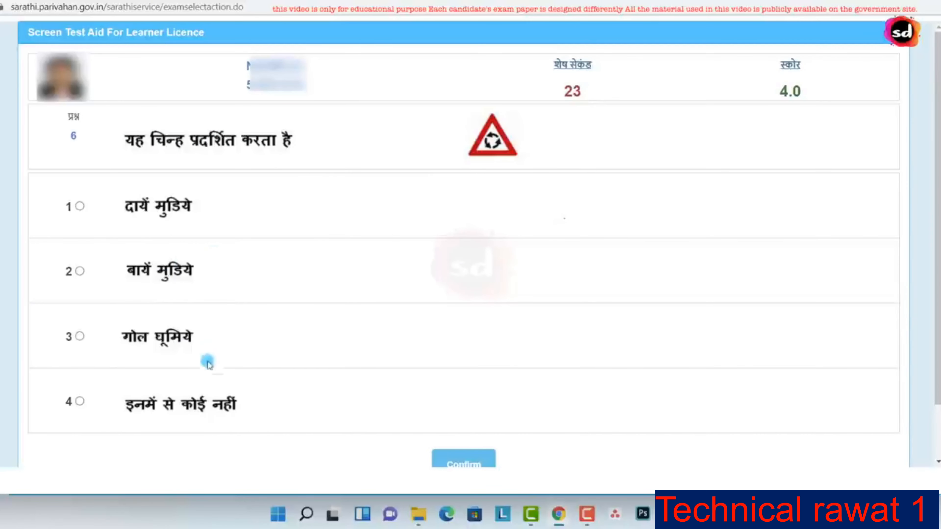
pyautogui.click(89, 336)
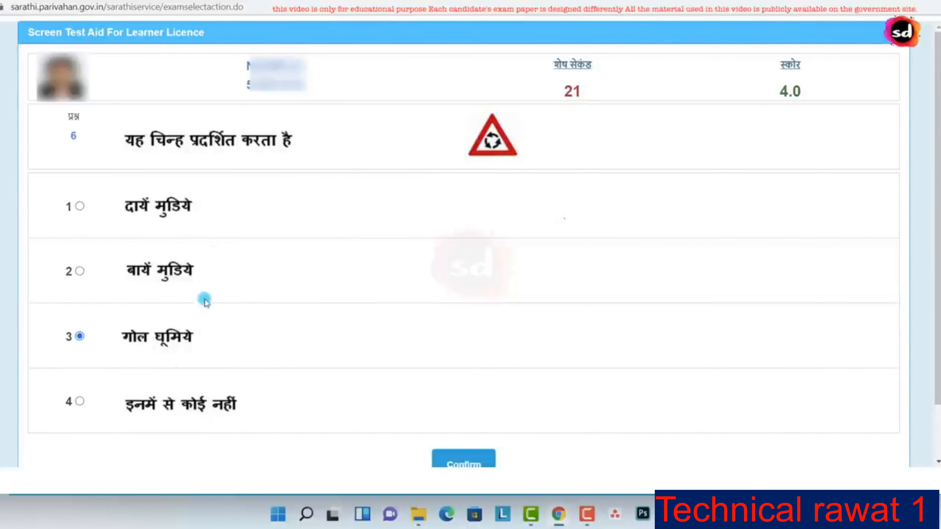
pyautogui.click(468, 460)
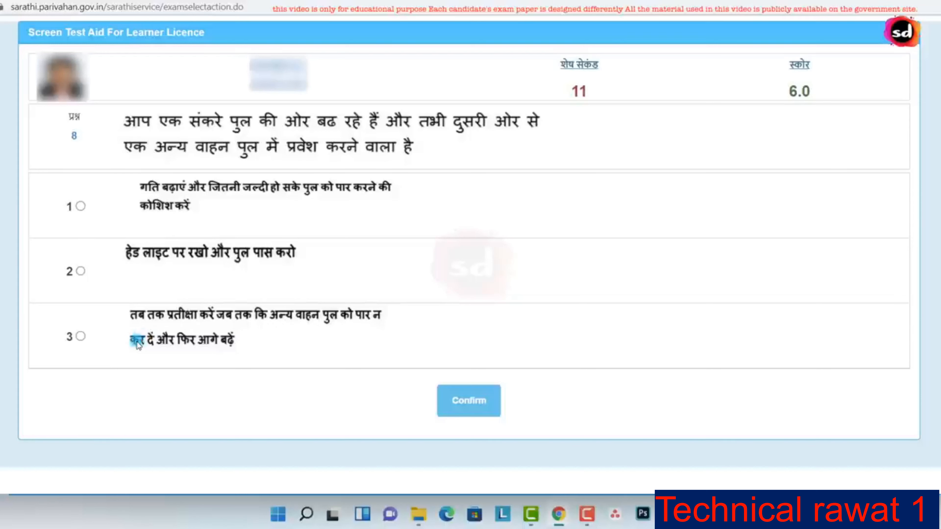
# Answer the narrow-bridge, school-sign and pedestrian-crossing questions, waiting or stopping as appropriate
pyautogui.click(81, 336)
pyautogui.click(480, 407)
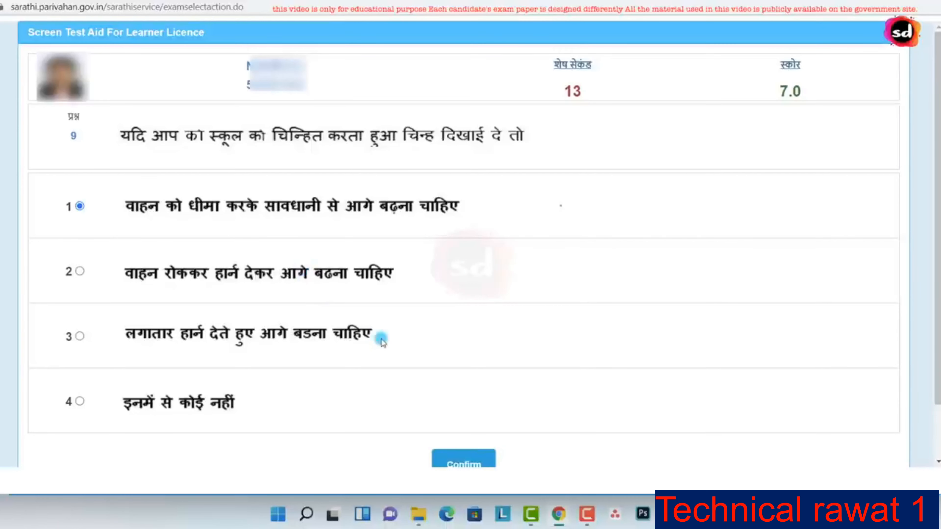
pyautogui.scroll(-2, 407, 371)
pyautogui.click(453, 402)
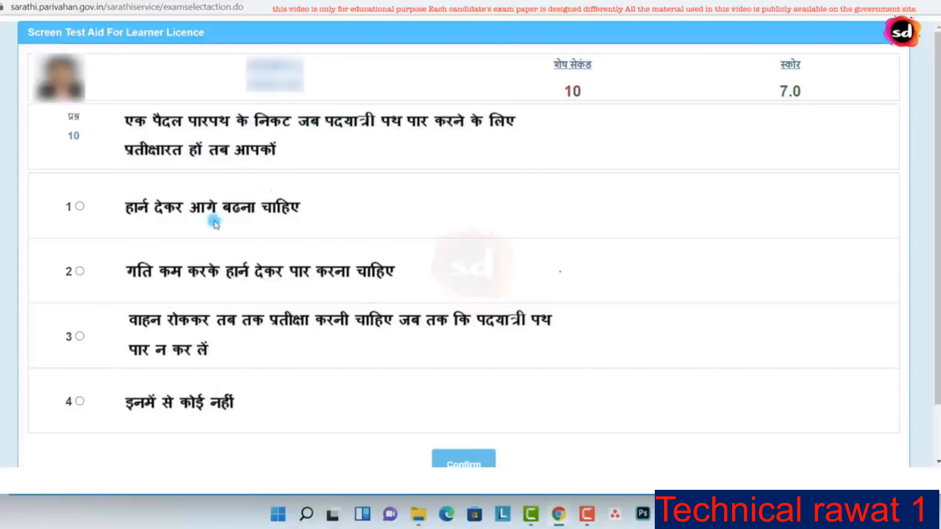
pyautogui.click(79, 336)
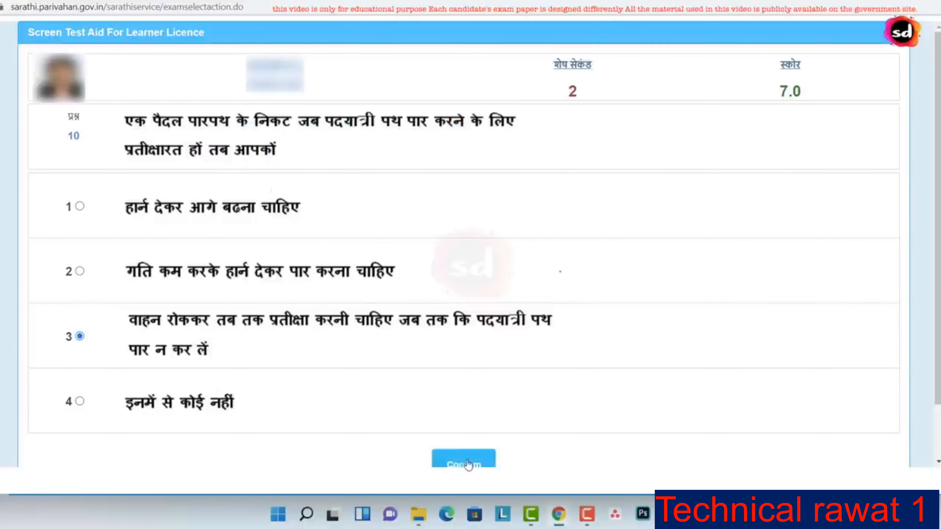
pyautogui.click(466, 463)
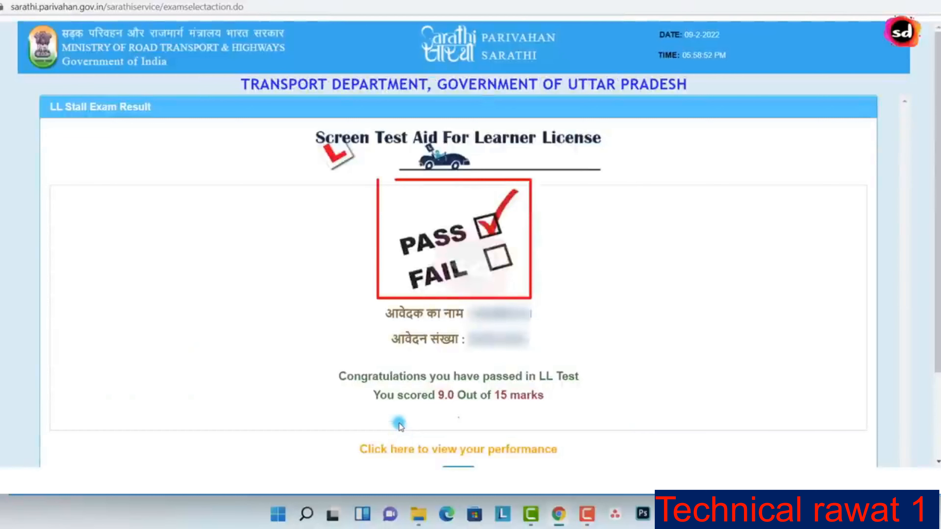
# Open the performance review of answered questions, scroll through it, and return to Sarathi home
pyautogui.click(428, 450)
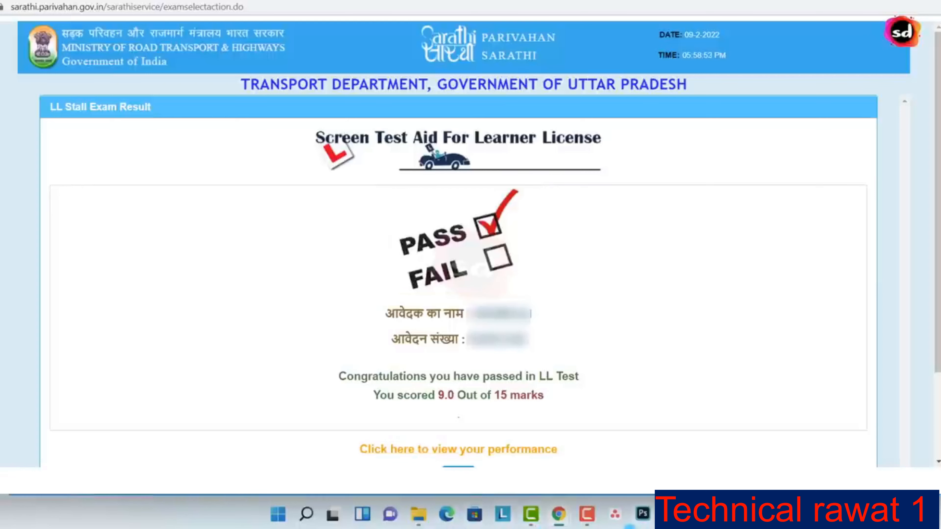
pyautogui.scroll(-2, 542, 315)
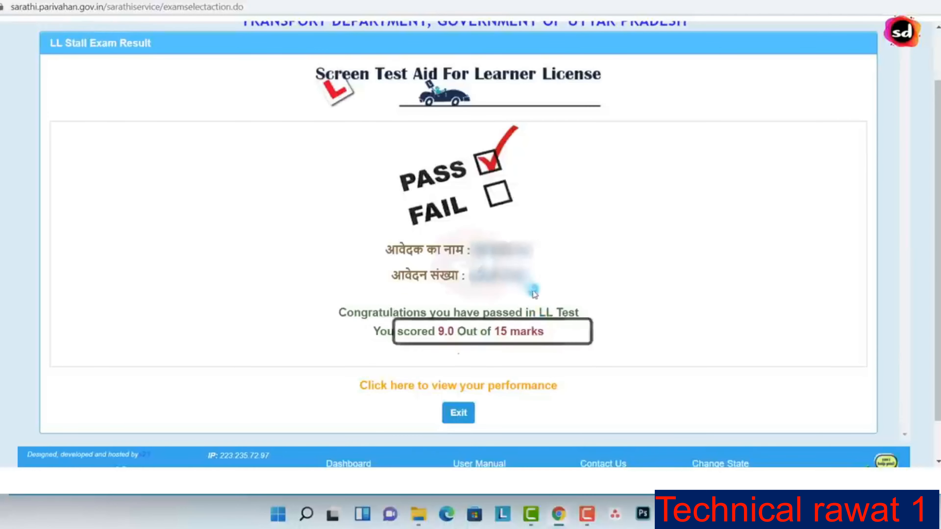
pyautogui.scroll(1, 534, 293)
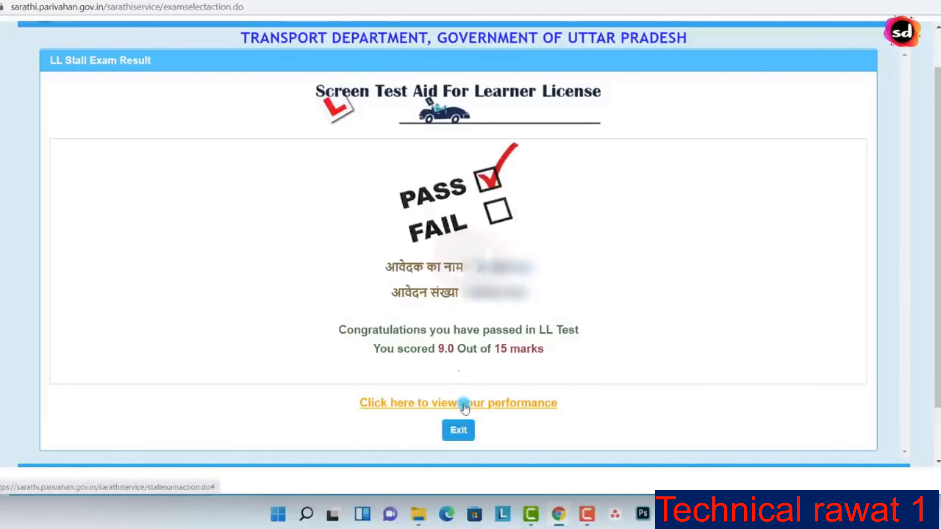
pyautogui.click(481, 405)
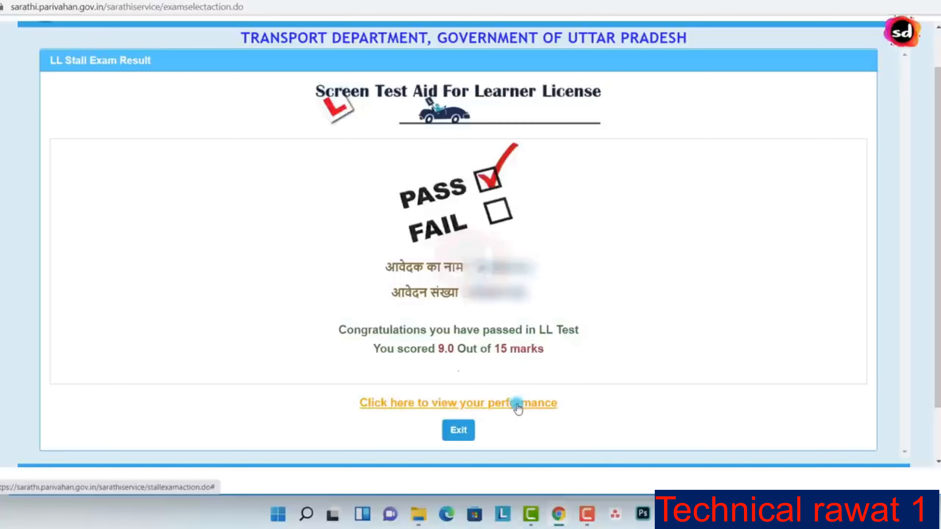
pyautogui.click(518, 405)
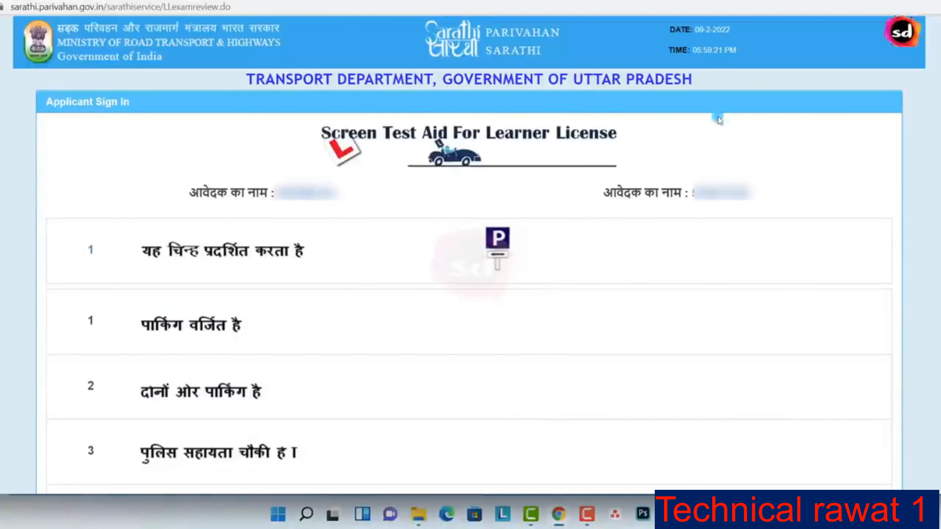
pyautogui.scroll(-5, 563, 257)
pyautogui.scroll(5, 563, 257)
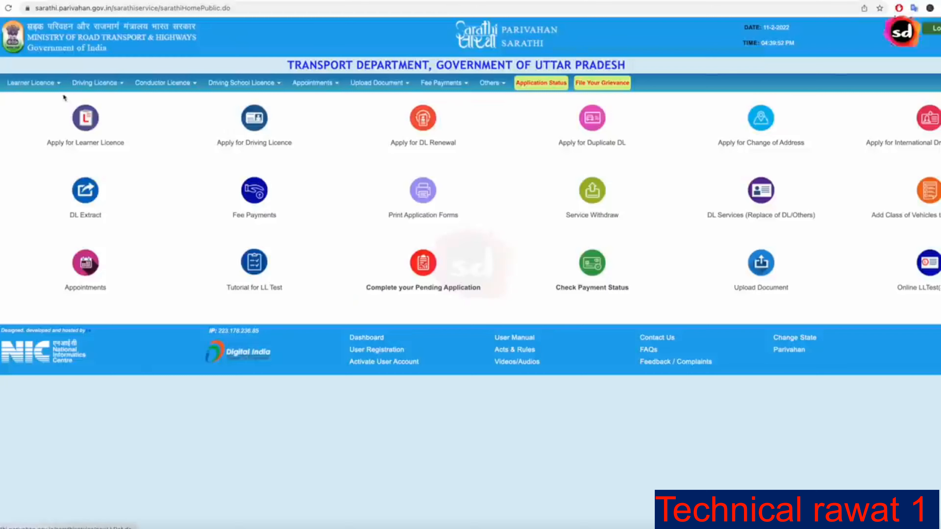
pyautogui.moveTo(61, 91)
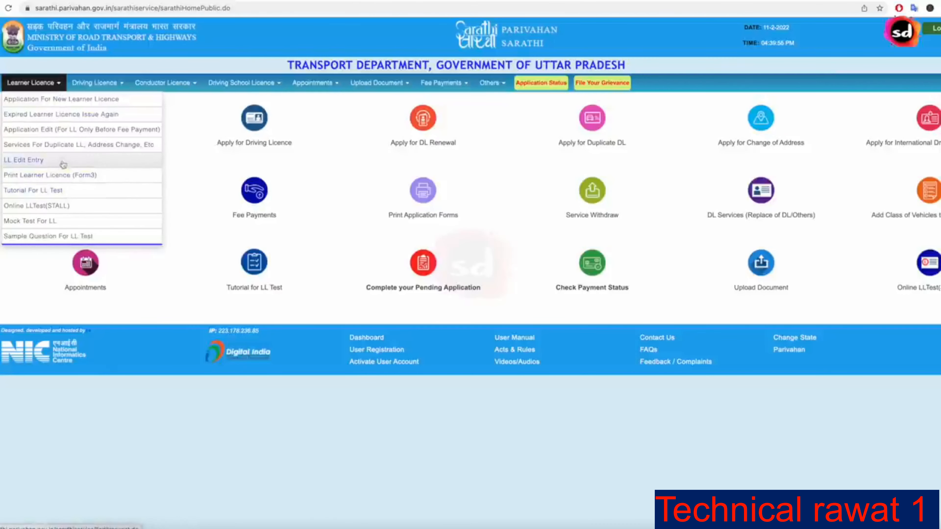
pyautogui.click(91, 182)
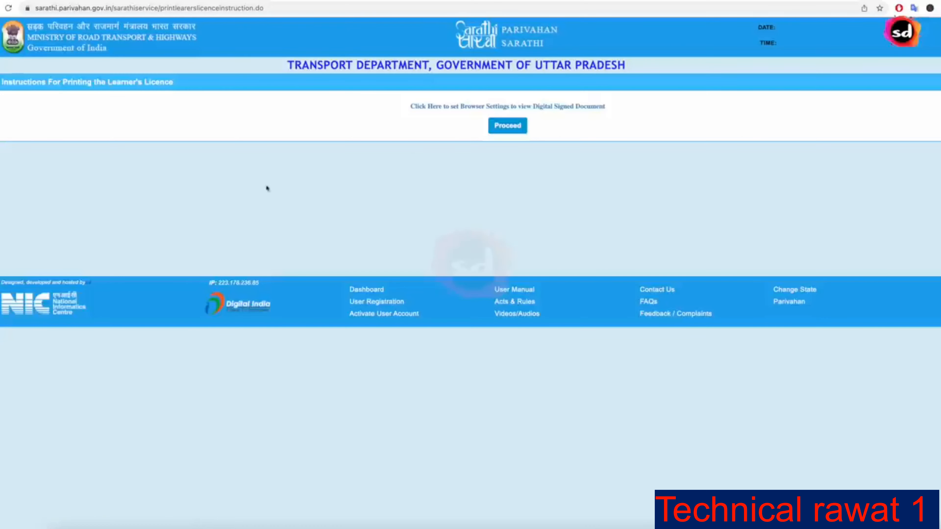
pyautogui.click(508, 126)
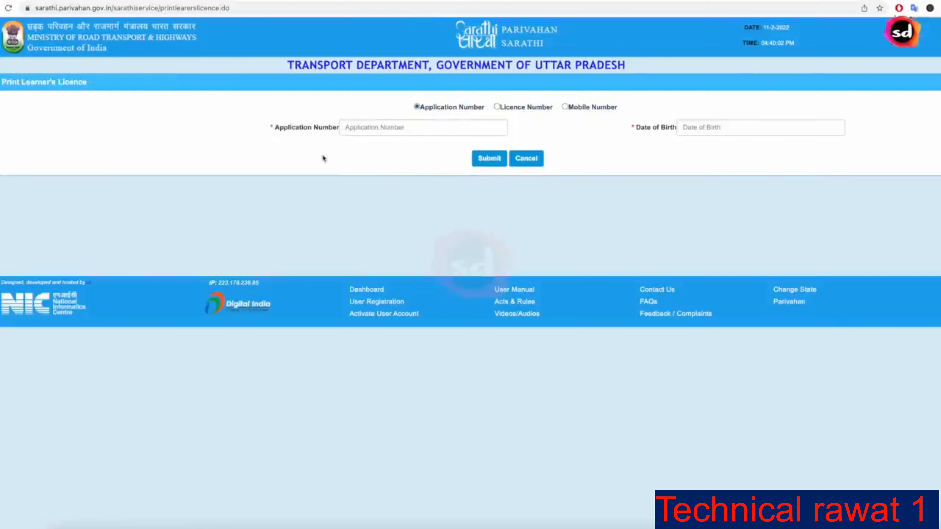
pyautogui.click(390, 126)
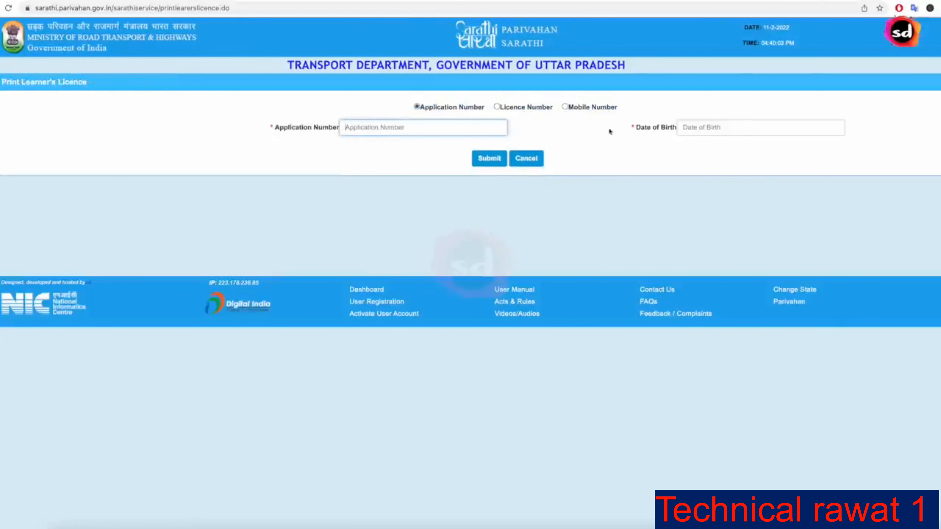
pyautogui.click(690, 128)
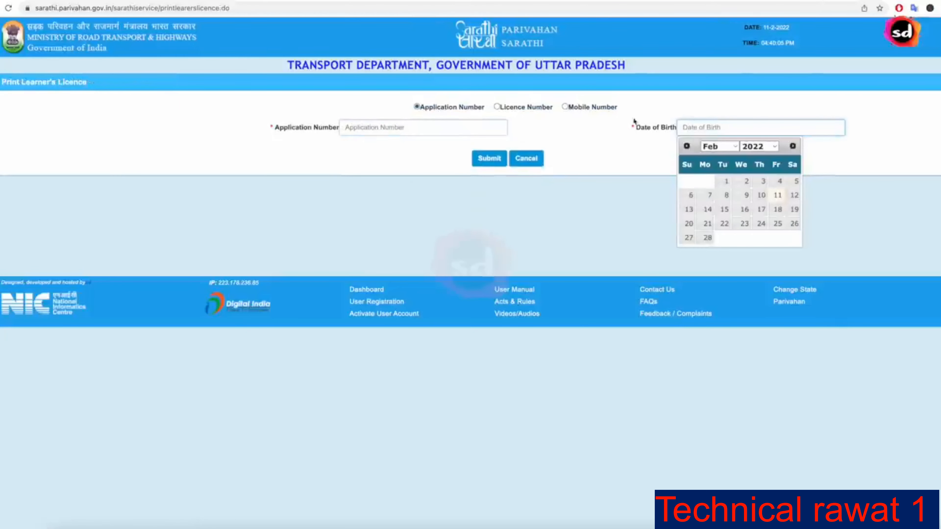
pyautogui.click(367, 195)
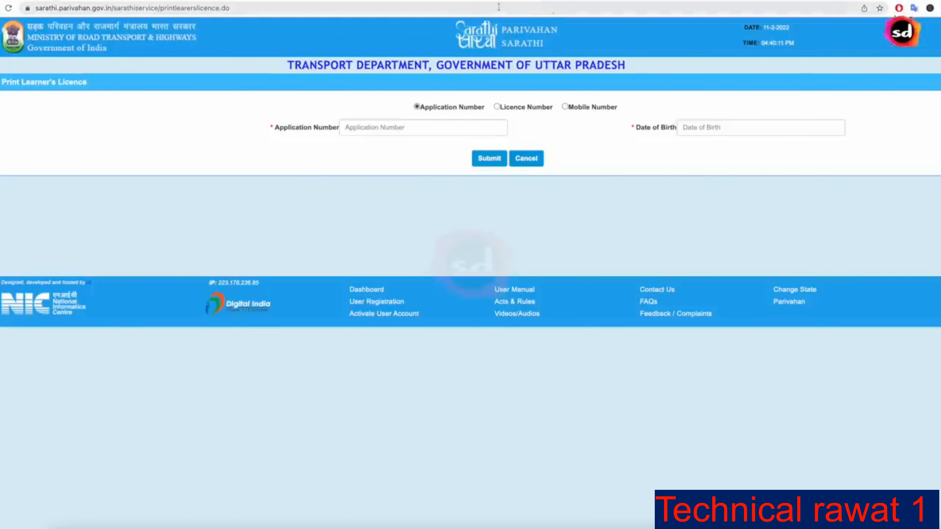
pyautogui.click(488, 21)
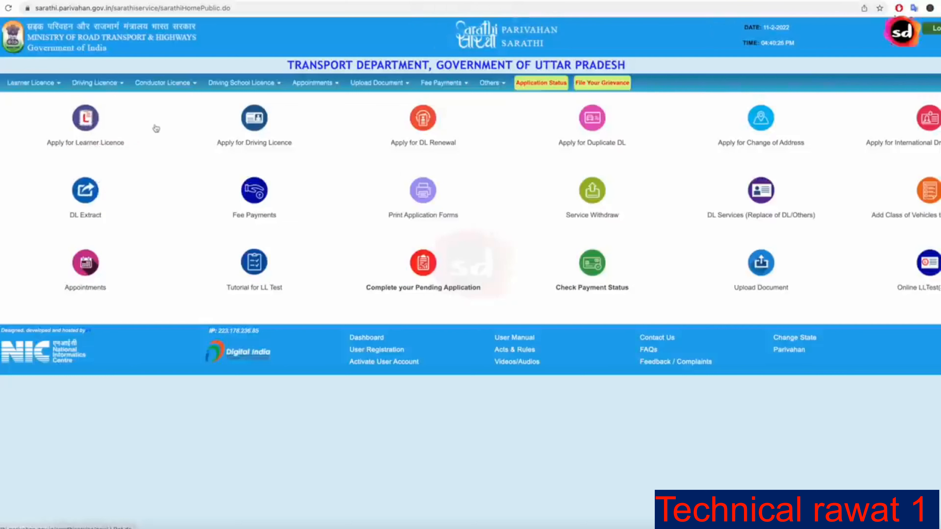
# Choose RETEST FEE from the EPAYMENT menu on Parivahan Sewa
pyautogui.click(343, 85)
pyautogui.moveTo(456, 85)
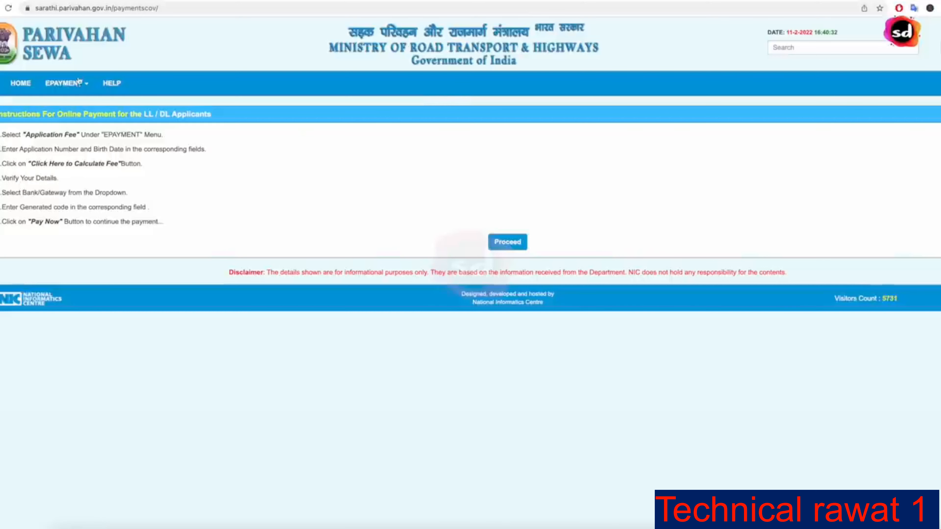
pyautogui.click(83, 85)
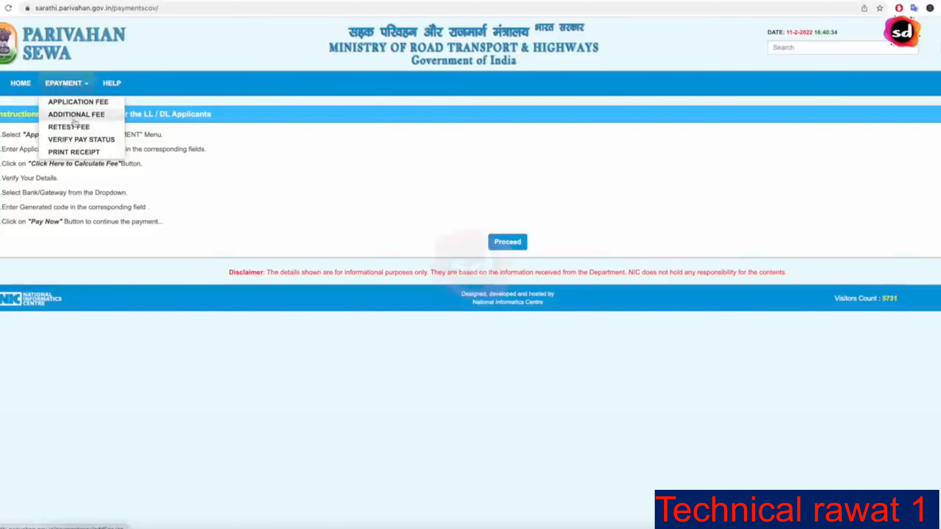
pyautogui.click(83, 129)
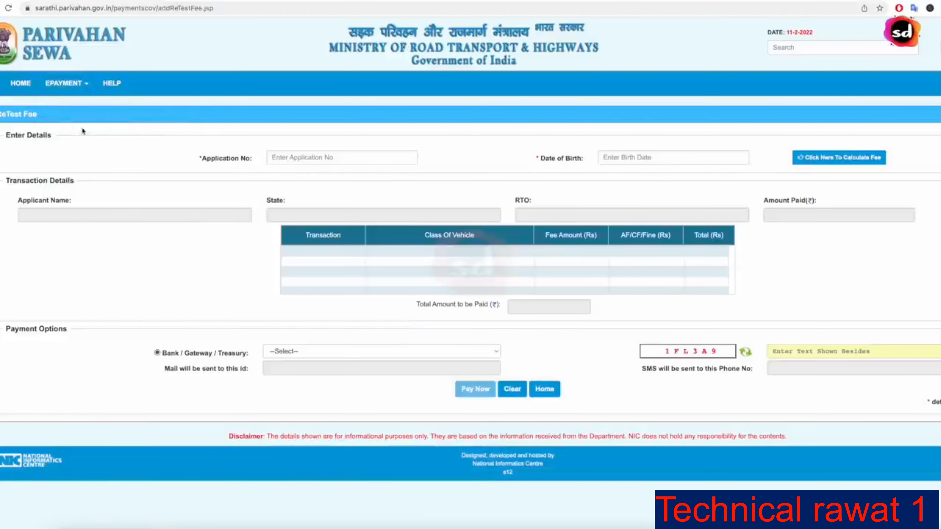